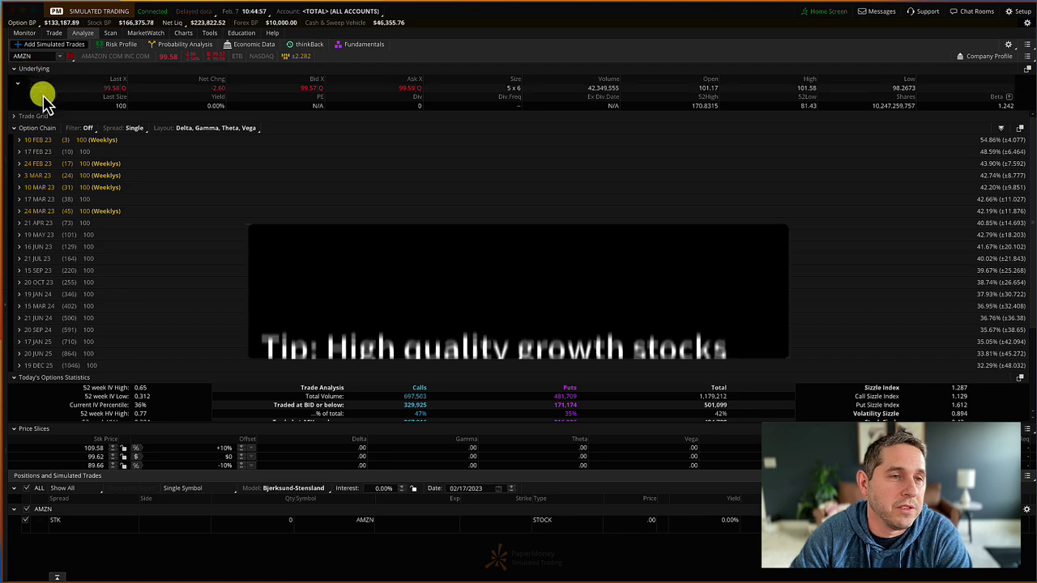
Buy the AMZN 100-strike call at the ask in the 17 FEB 23, 17 MAR 23 and 19 JAN 24 expirations
{"action": "left_click", "coordinate": [19, 152]}
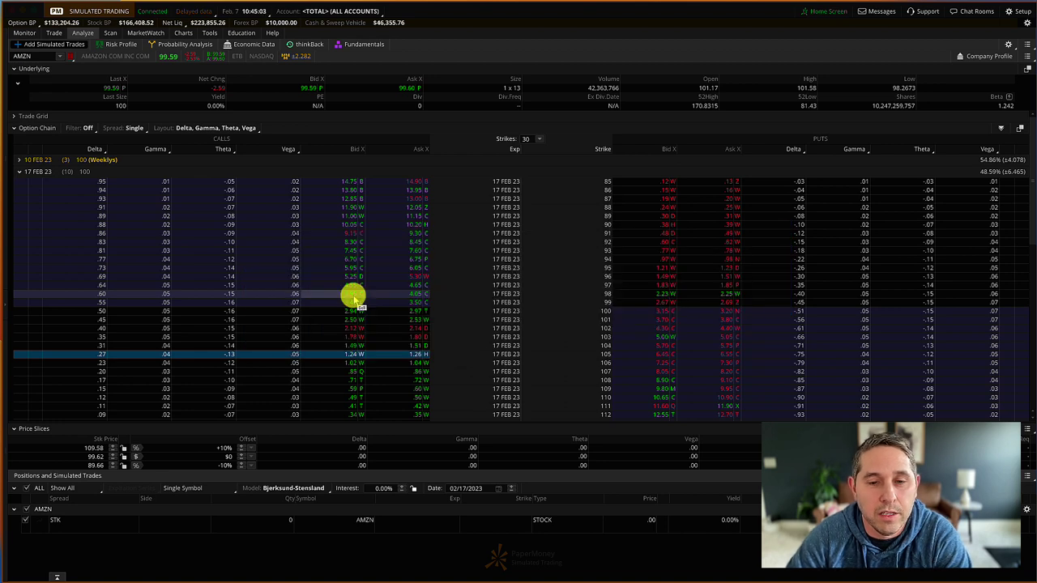
{"action": "left_click", "coordinate": [415, 311]}
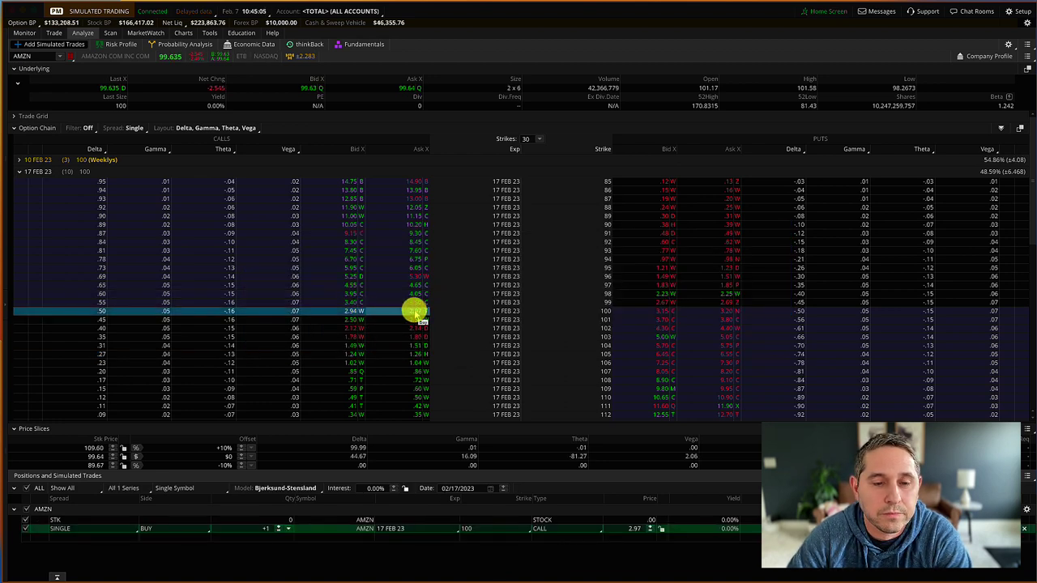
{"action": "left_click", "coordinate": [19, 170]}
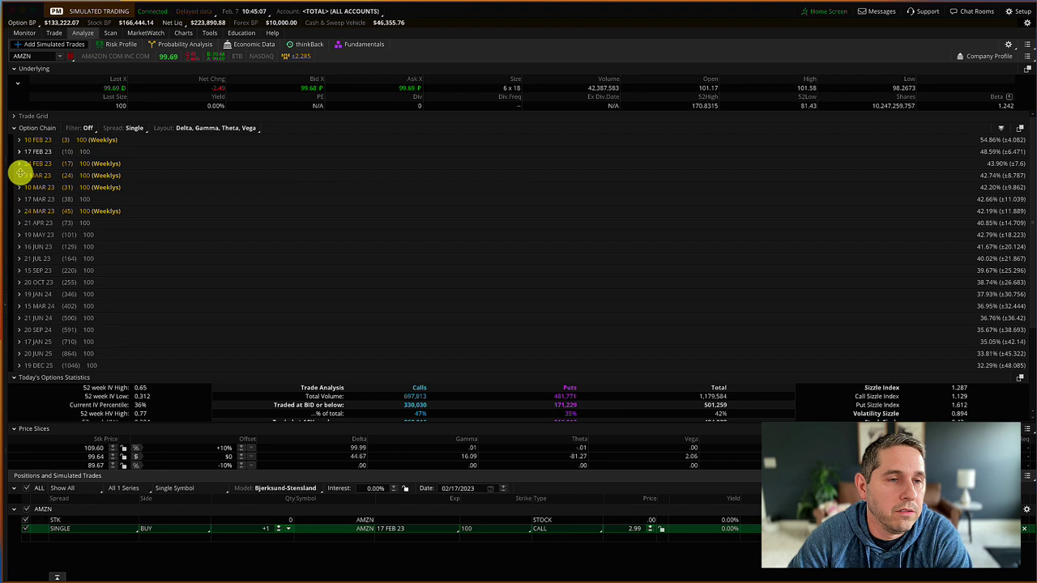
{"action": "left_click", "coordinate": [19, 199]}
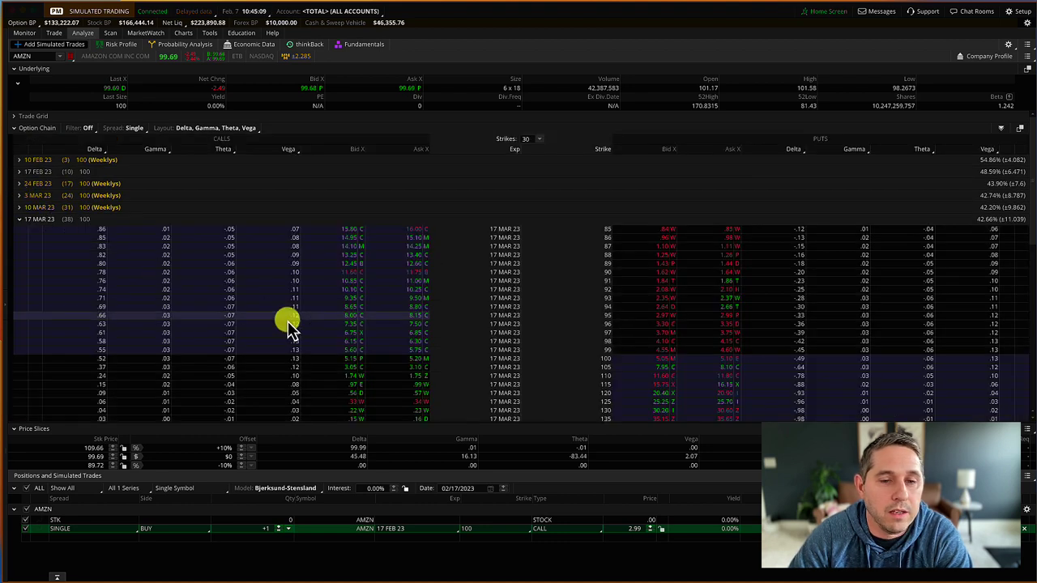
{"action": "left_click", "coordinate": [415, 359]}
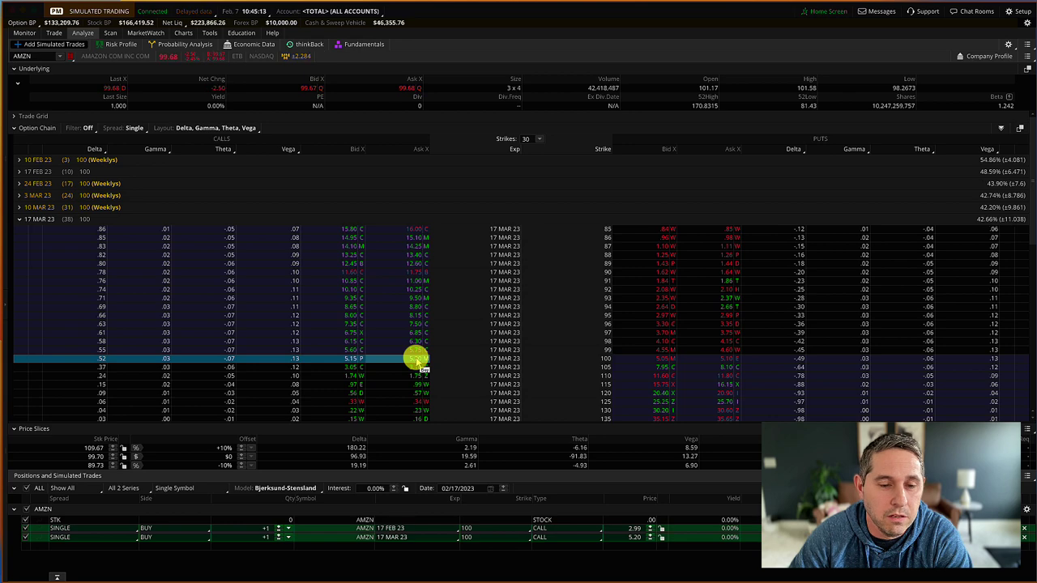
{"action": "left_click", "coordinate": [19, 218]}
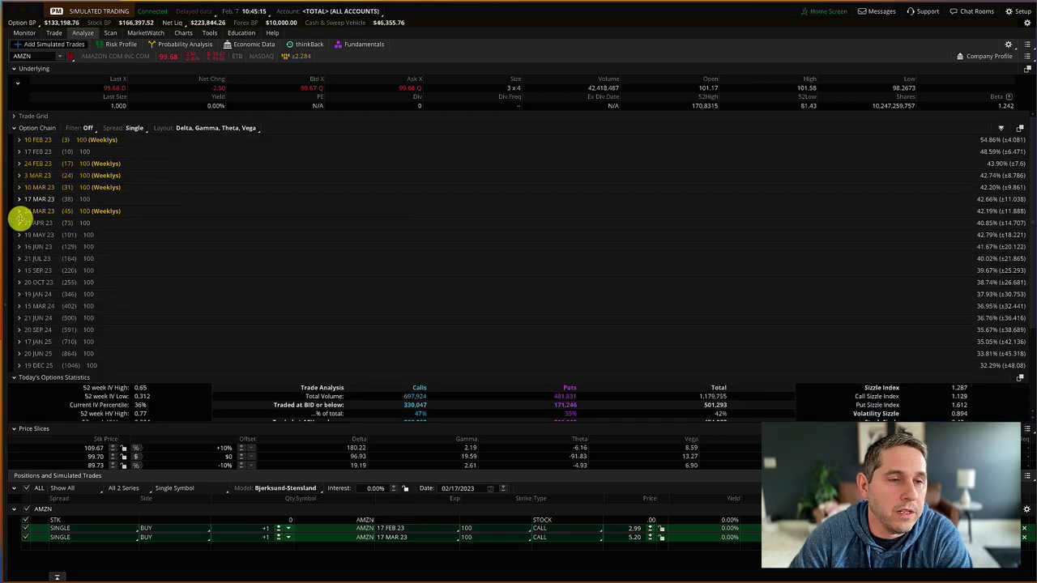
{"action": "left_click", "coordinate": [85, 294]}
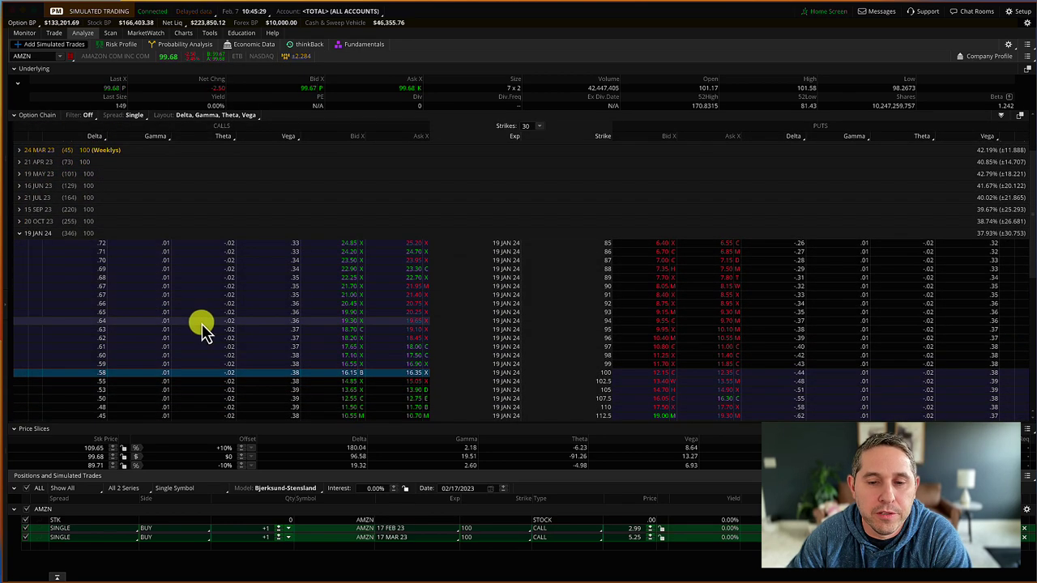
{"action": "left_click", "coordinate": [413, 377]}
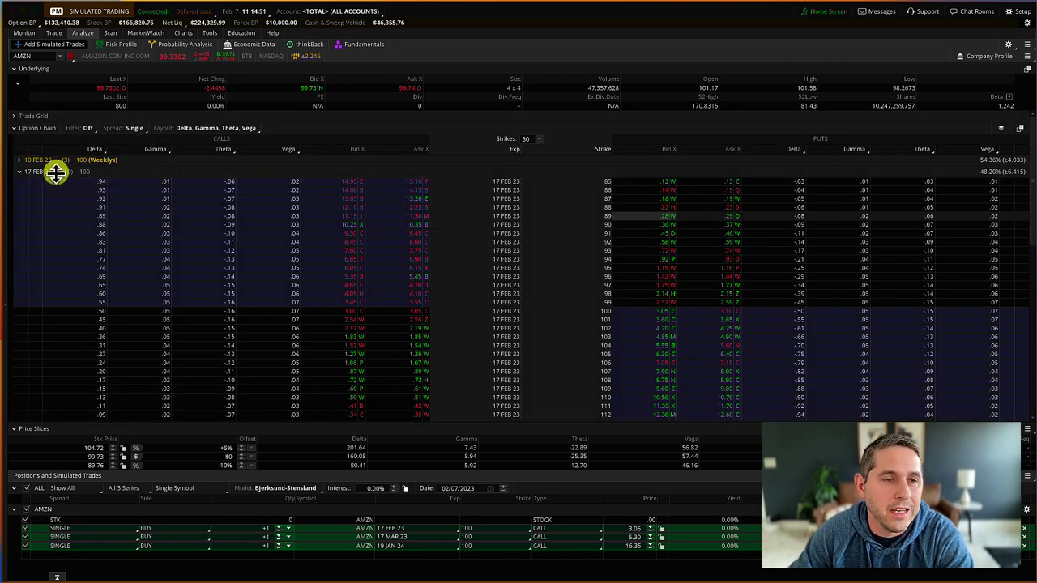
Keep the Delta, Gamma, Theta, Vega column layout on the AMZN option chain
{"action": "left_click", "coordinate": [227, 130]}
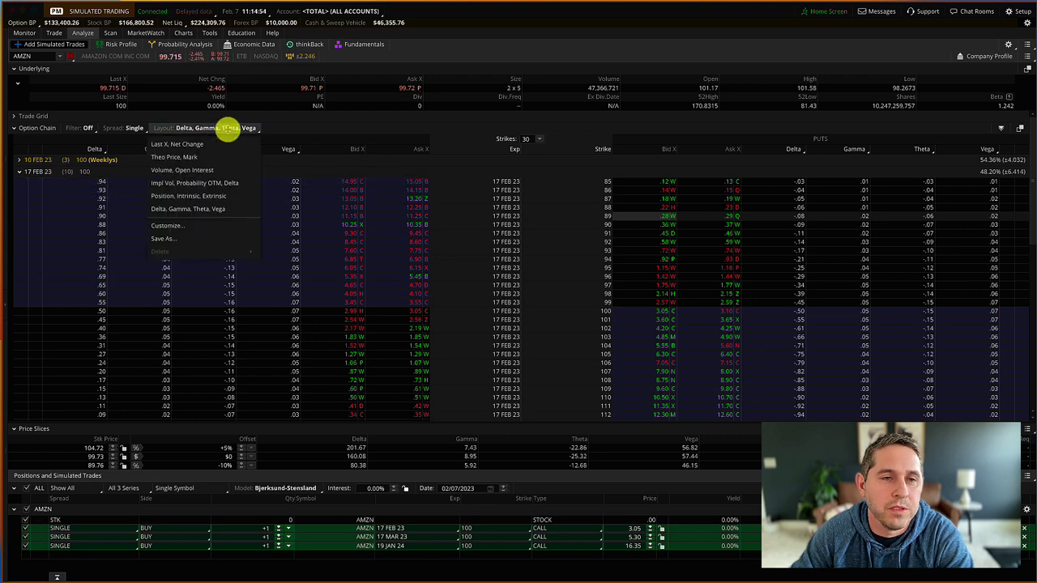
{"action": "left_click", "coordinate": [196, 211]}
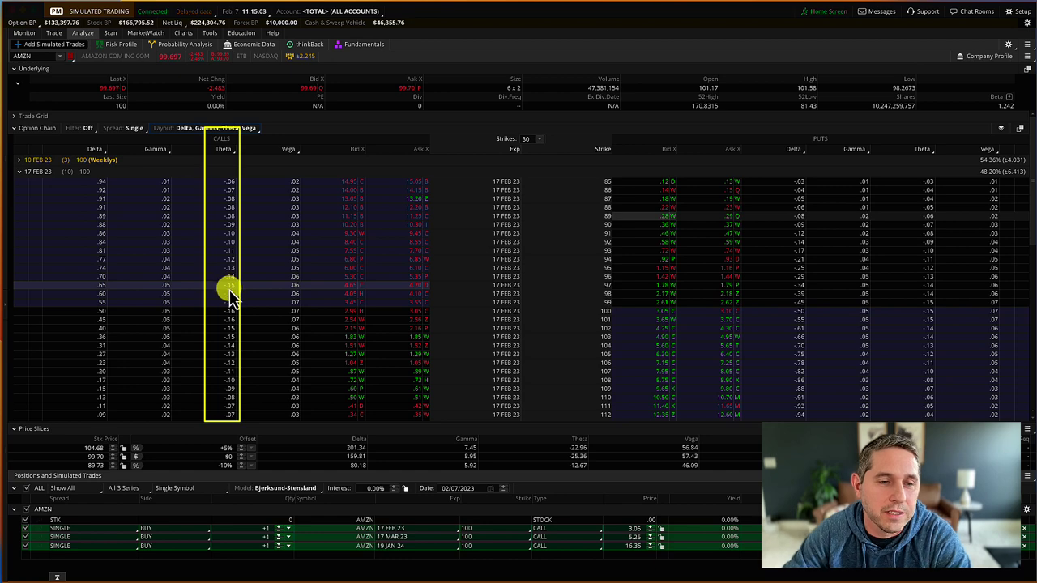
{"action": "scroll", "coordinate": [230, 302], "scroll_direction": "down", "scroll_amount": 5}
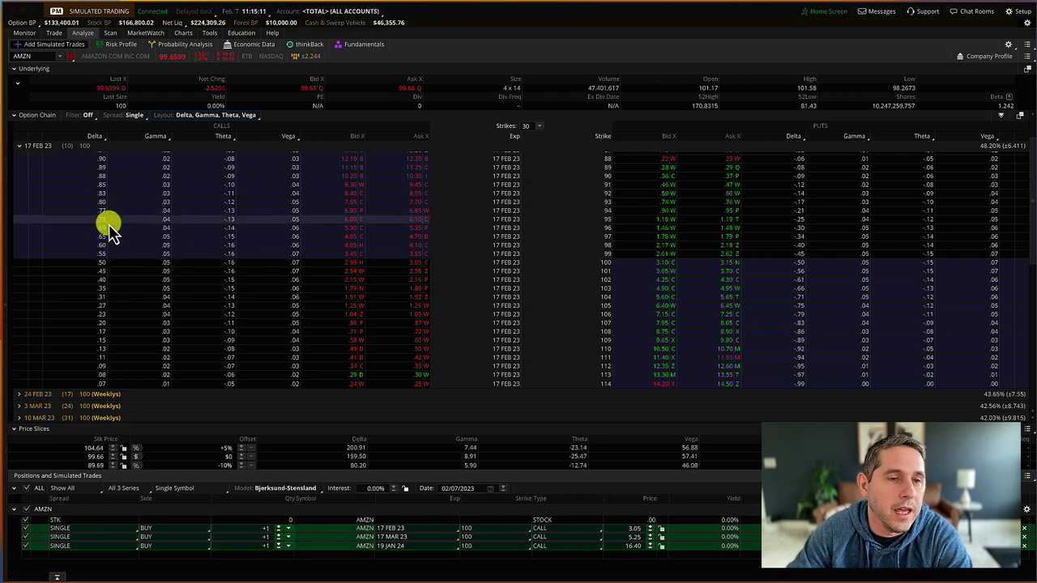
{"action": "scroll", "coordinate": [81, 235], "scroll_direction": "down", "scroll_amount": 4}
{"action": "scroll", "coordinate": [77, 247], "scroll_direction": "down", "scroll_amount": 2}
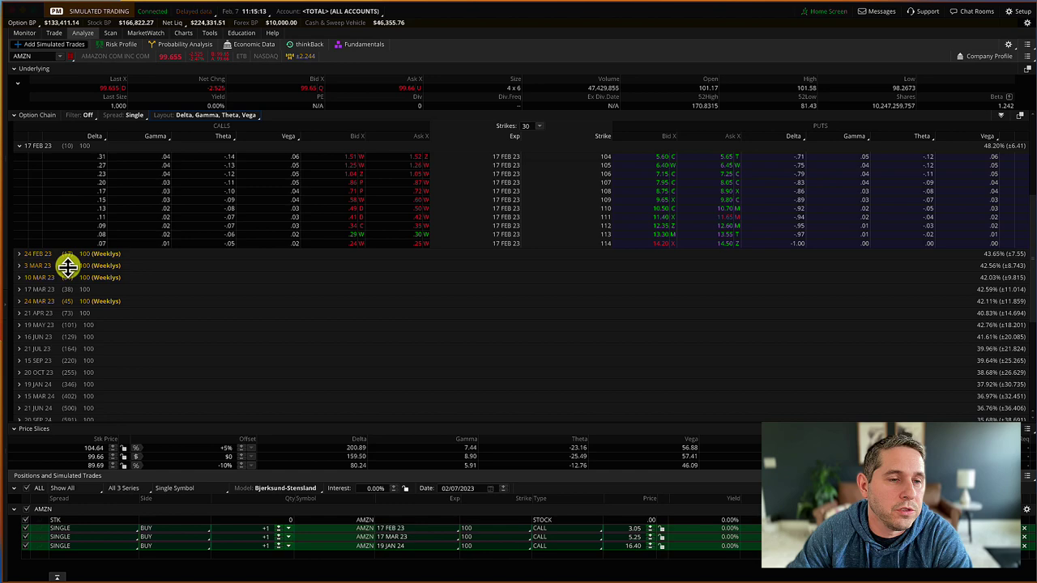
Collapse the 17 MAR 23 strikes and expand the 19 JAN 24 strikes
{"action": "left_click", "coordinate": [50, 290]}
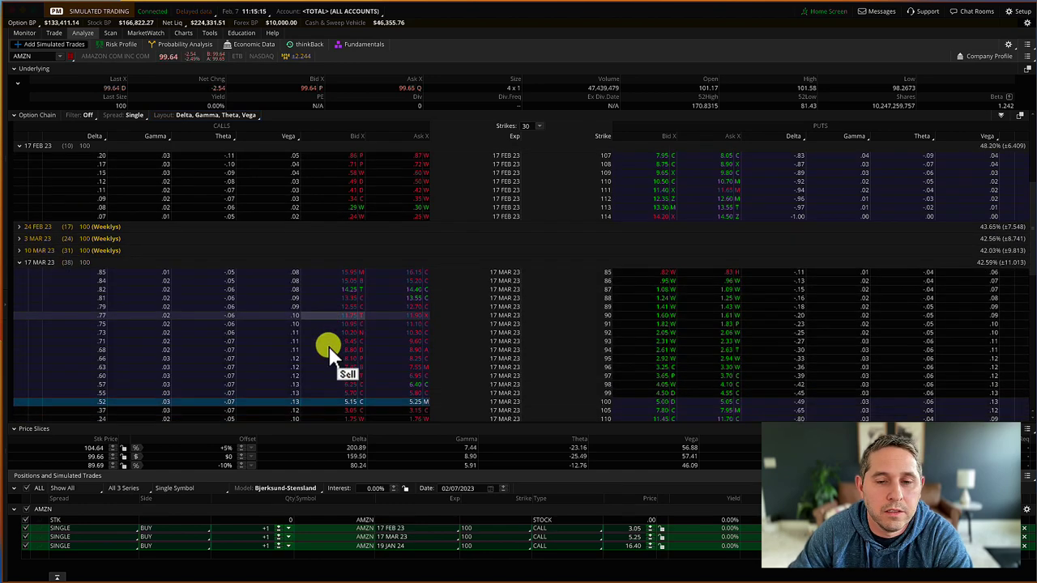
{"action": "scroll", "coordinate": [328, 344], "scroll_direction": "down", "scroll_amount": 3}
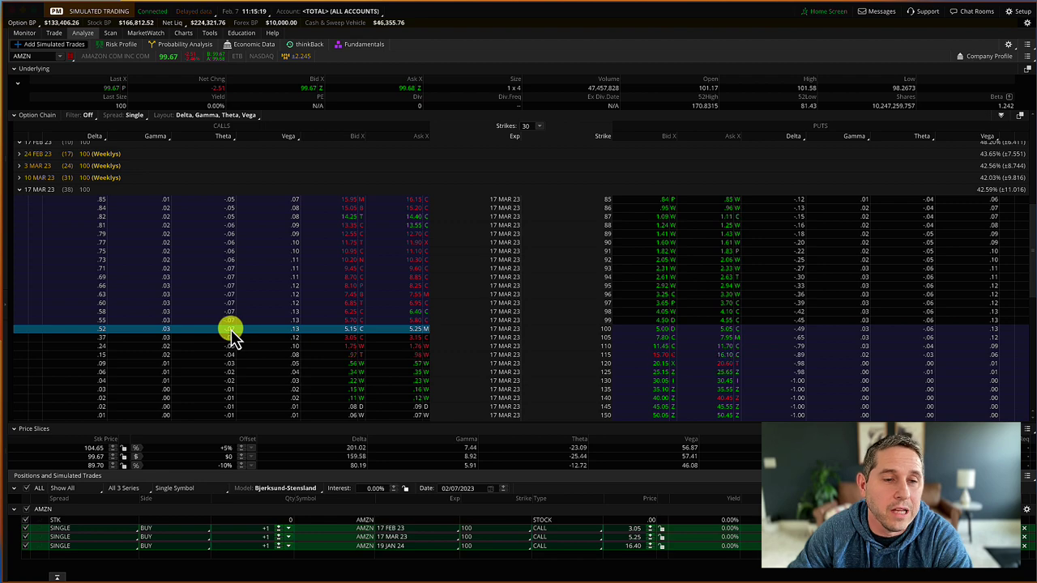
{"action": "left_click", "coordinate": [21, 189]}
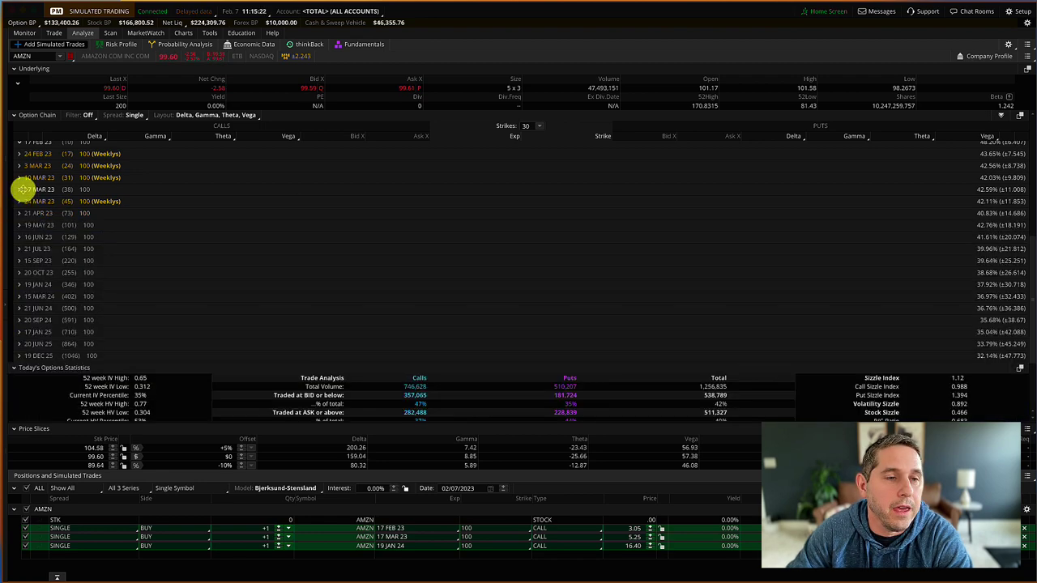
{"action": "left_click", "coordinate": [49, 285]}
{"action": "scroll", "coordinate": [268, 312], "scroll_direction": "down", "scroll_amount": 5}
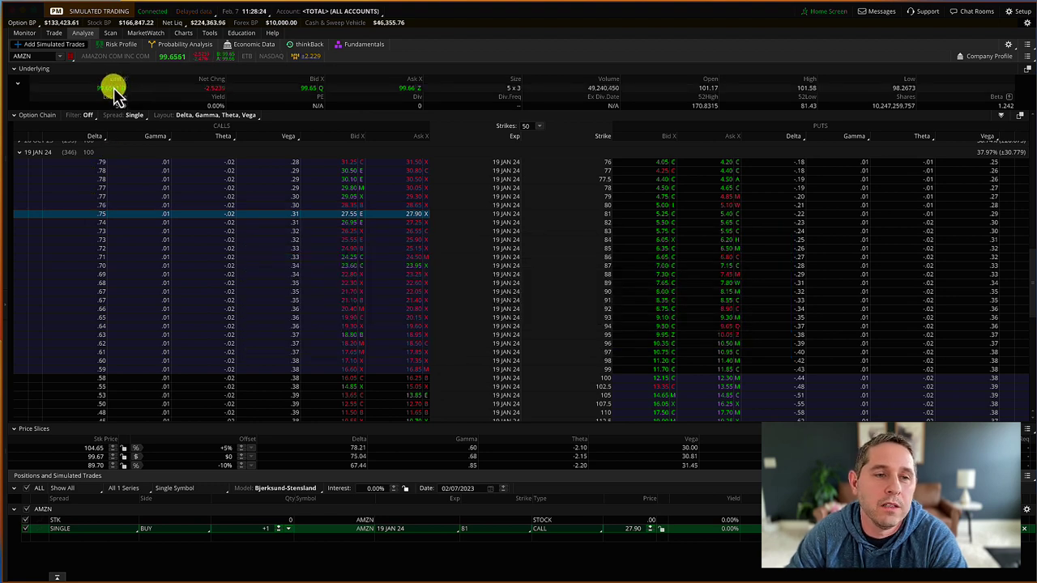
Pick the 19 JAN 24 81-strike .75 delta call, compare deltas, then select its 27.85 order price
{"action": "left_click", "coordinate": [89, 217]}
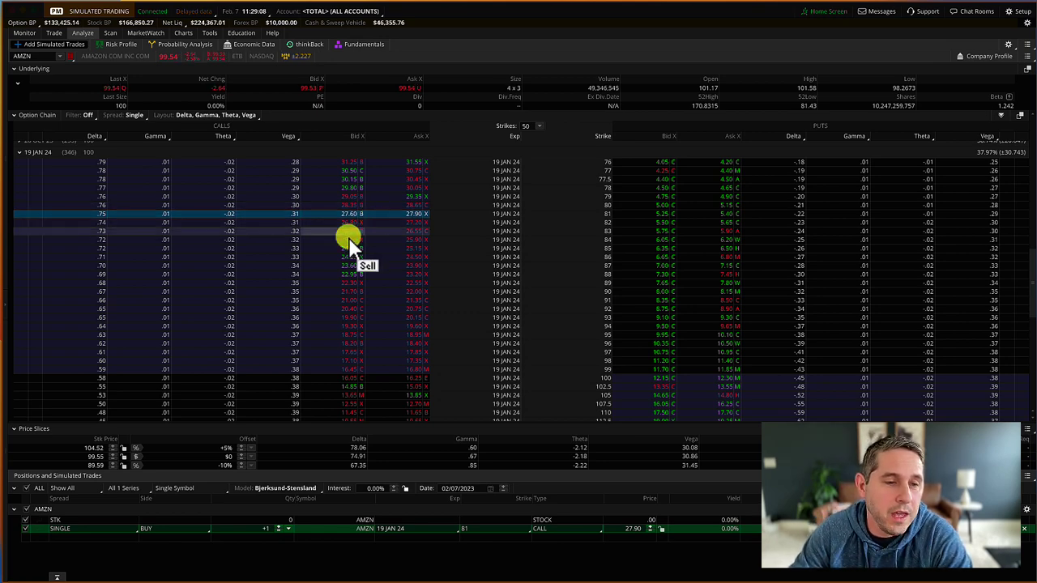
{"action": "scroll", "coordinate": [182, 340], "scroll_direction": "down", "scroll_amount": 3}
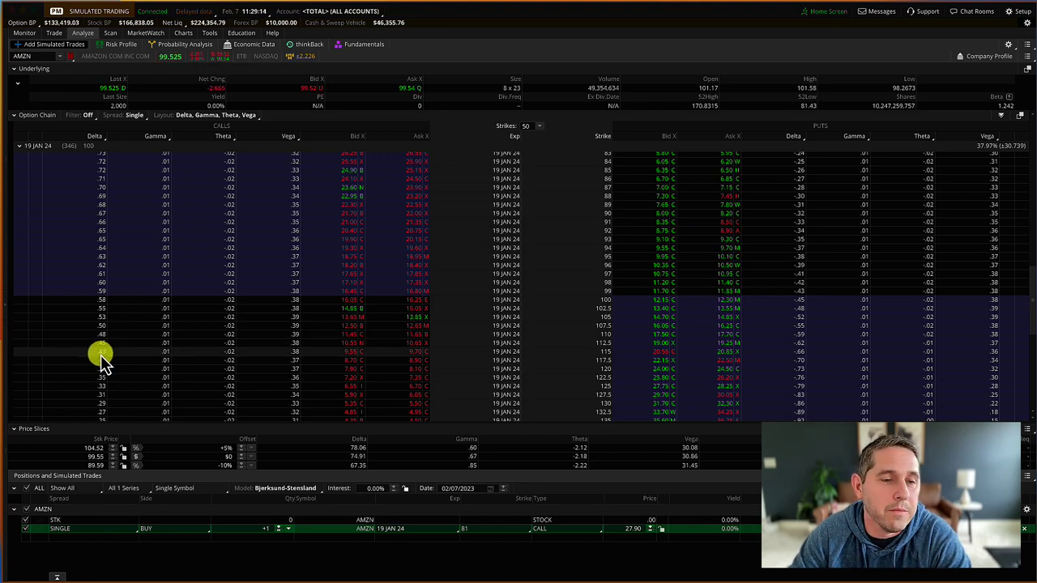
{"action": "scroll", "coordinate": [101, 365], "scroll_direction": "down", "scroll_amount": 2}
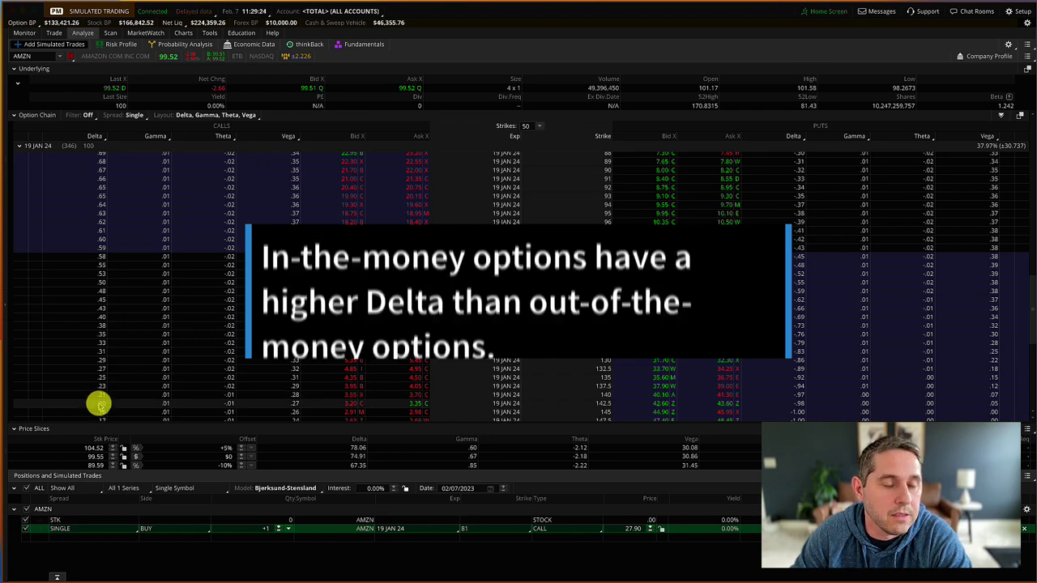
{"action": "scroll", "coordinate": [99, 405], "scroll_direction": "up", "scroll_amount": 3}
{"action": "scroll", "coordinate": [122, 381], "scroll_direction": "up", "scroll_amount": 3}
{"action": "scroll", "coordinate": [122, 381], "scroll_direction": "up", "scroll_amount": 2}
{"action": "scroll", "coordinate": [123, 384], "scroll_direction": "down", "scroll_amount": 2}
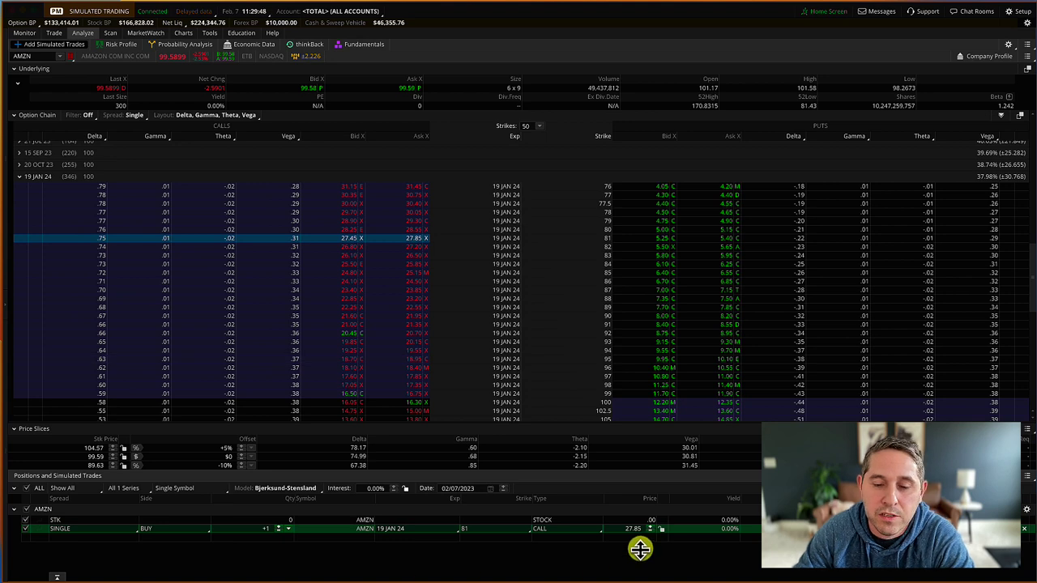
{"action": "left_click", "coordinate": [626, 531]}
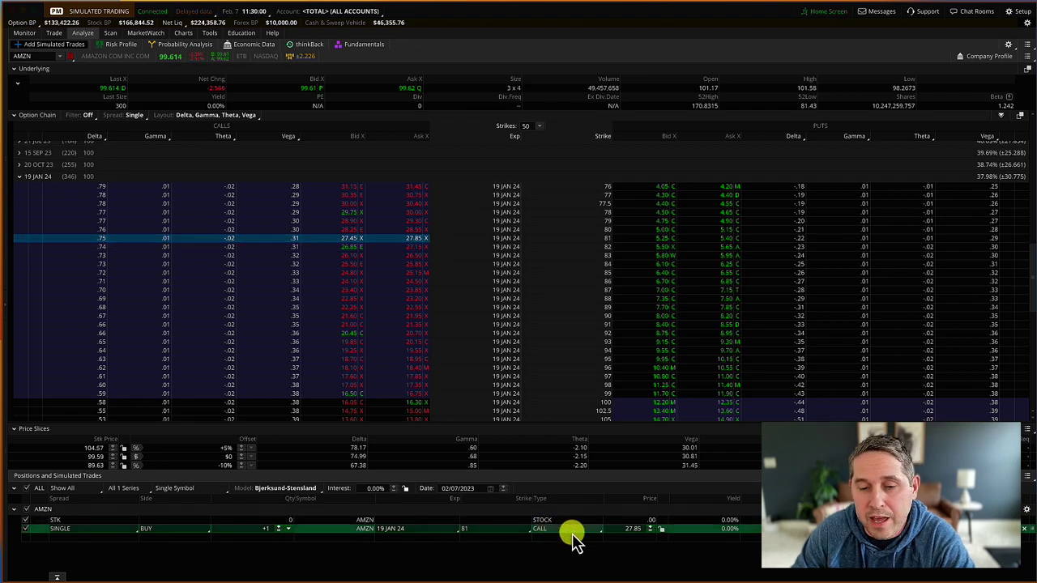
{"action": "scroll", "coordinate": [246, 328], "scroll_direction": "up", "scroll_amount": 5}
{"action": "scroll", "coordinate": [246, 329], "scroll_direction": "up", "scroll_amount": 5}
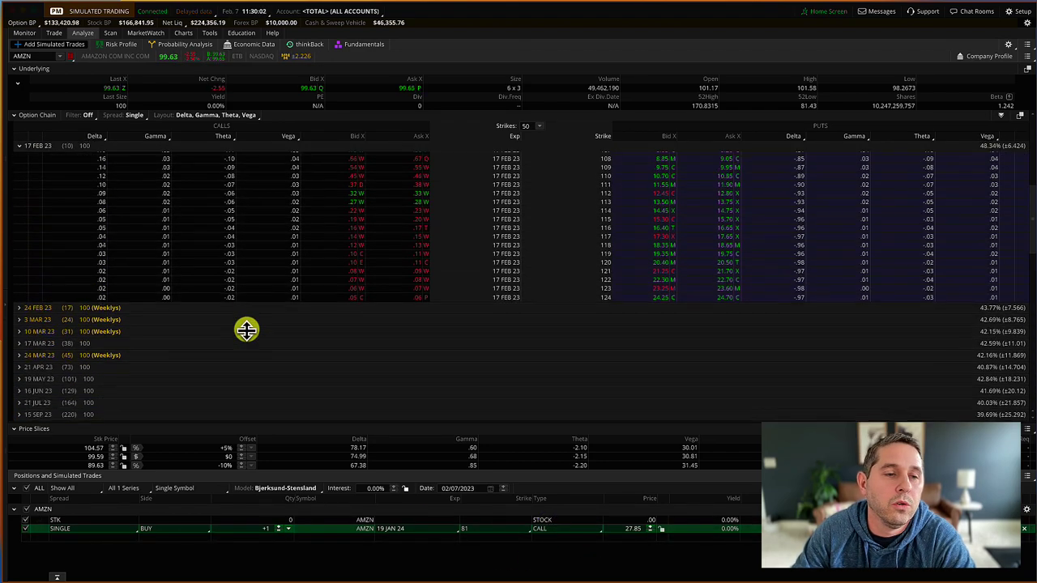
{"action": "scroll", "coordinate": [247, 329], "scroll_direction": "up", "scroll_amount": 5}
{"action": "scroll", "coordinate": [246, 329], "scroll_direction": "up", "scroll_amount": 5}
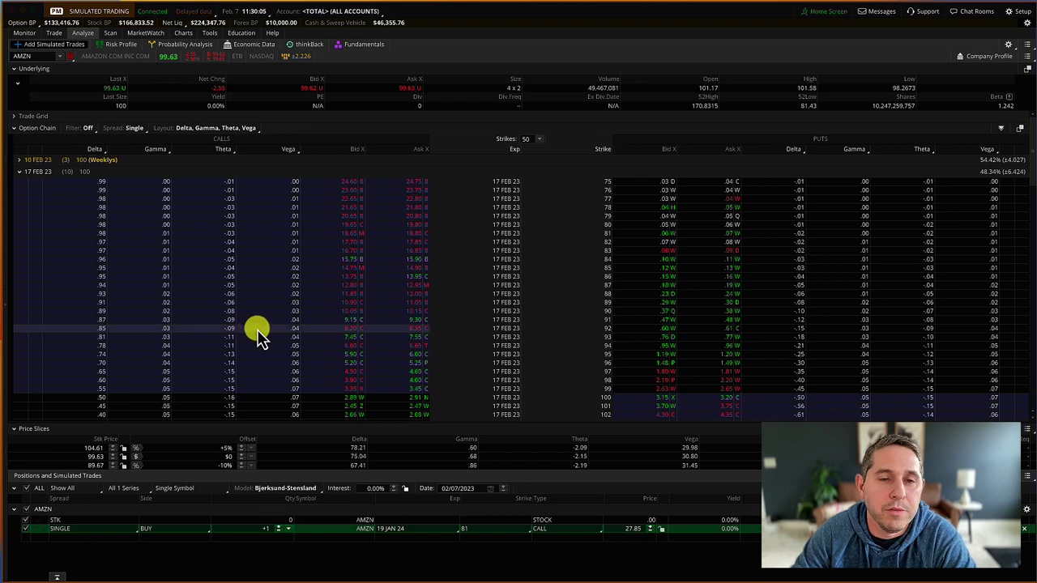
{"action": "scroll", "coordinate": [275, 328], "scroll_direction": "down", "scroll_amount": 2}
{"action": "scroll", "coordinate": [286, 326], "scroll_direction": "down", "scroll_amount": 3}
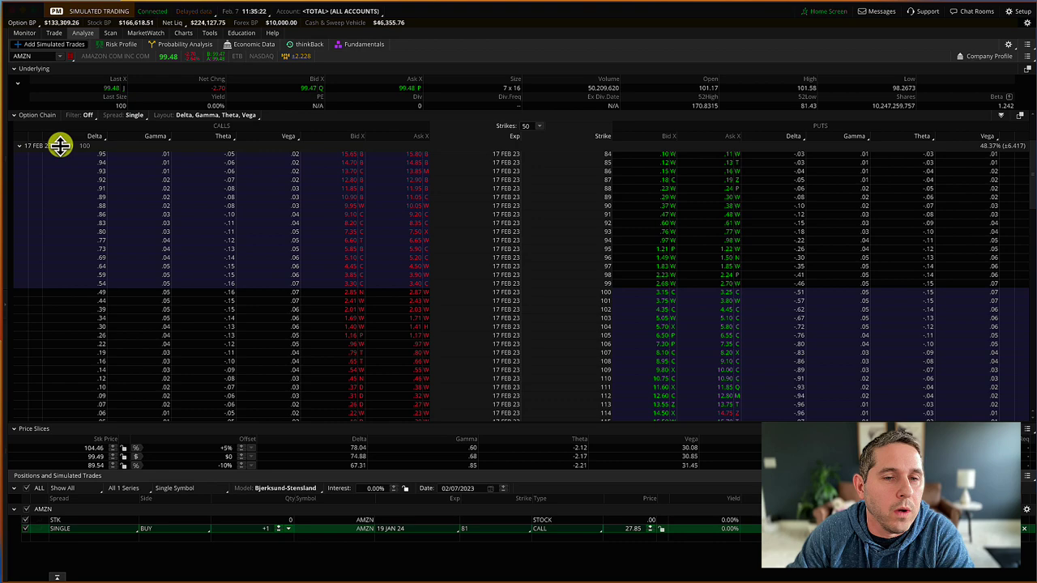
{"action": "scroll", "coordinate": [354, 275], "scroll_direction": "down", "scroll_amount": 2}
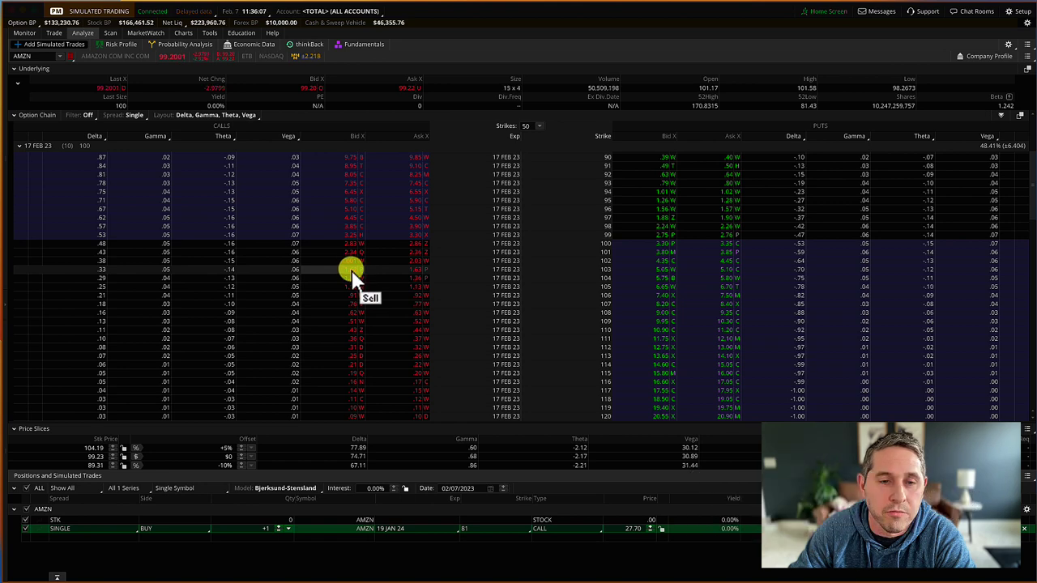
Add a short 17 FEB 23 103 call as a diagonal for a 25.90 debit and view its risk profile
{"action": "left_click", "coordinate": [353, 271]}
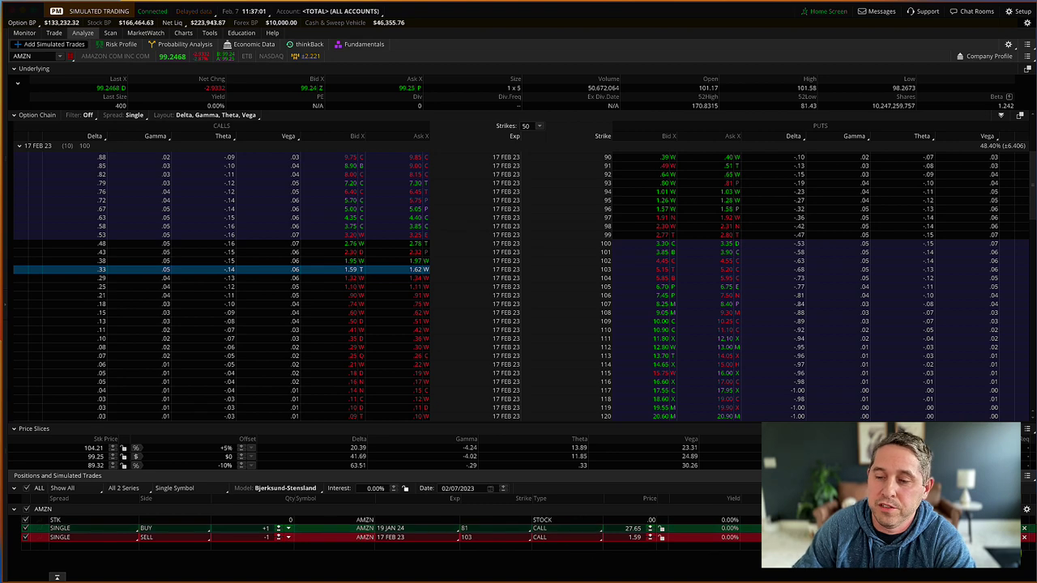
{"action": "left_click", "coordinate": [1025, 538]}
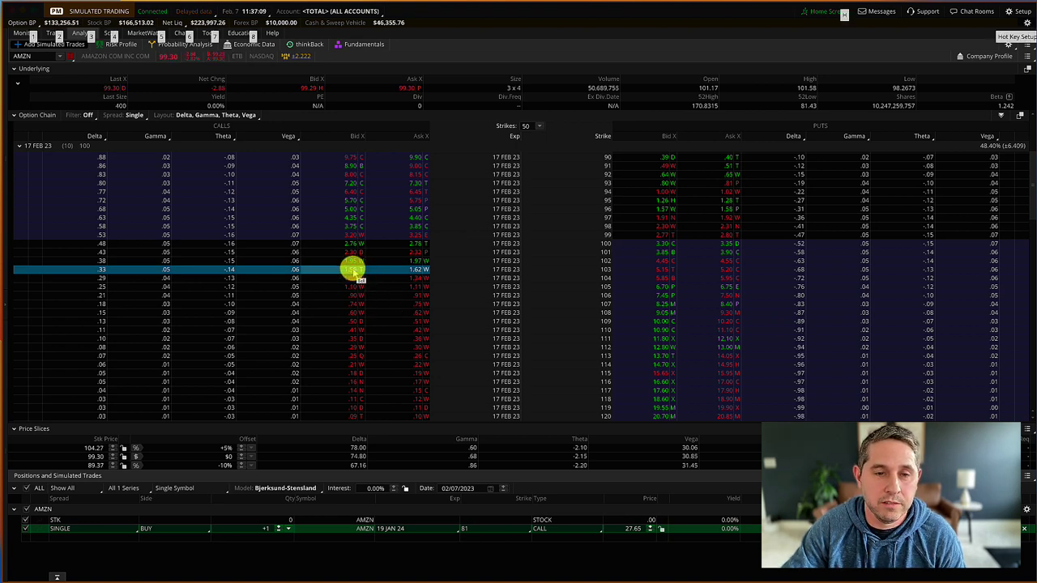
{"action": "left_click", "coordinate": [356, 272]}
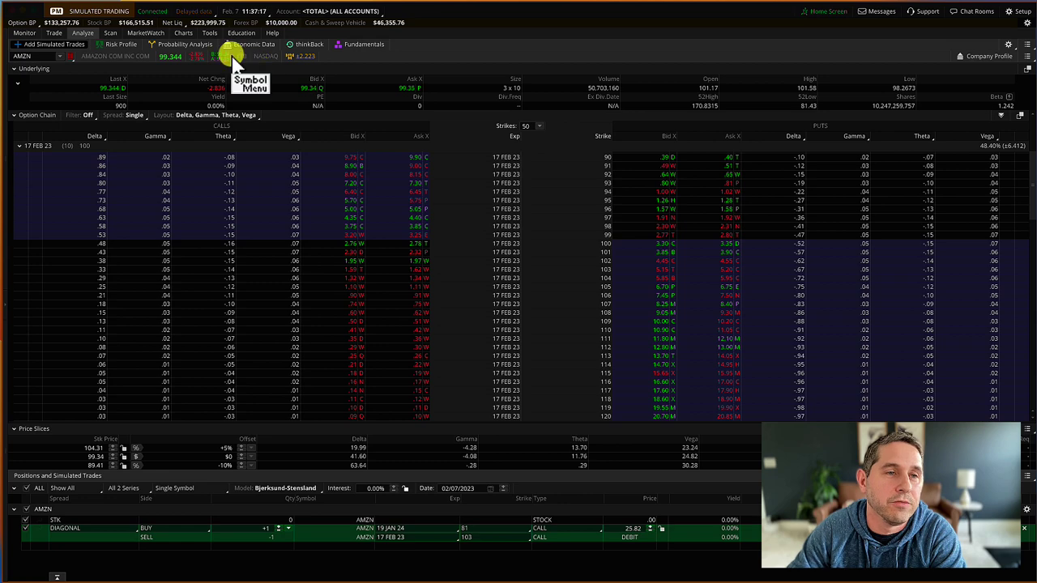
{"action": "left_click", "coordinate": [121, 43]}
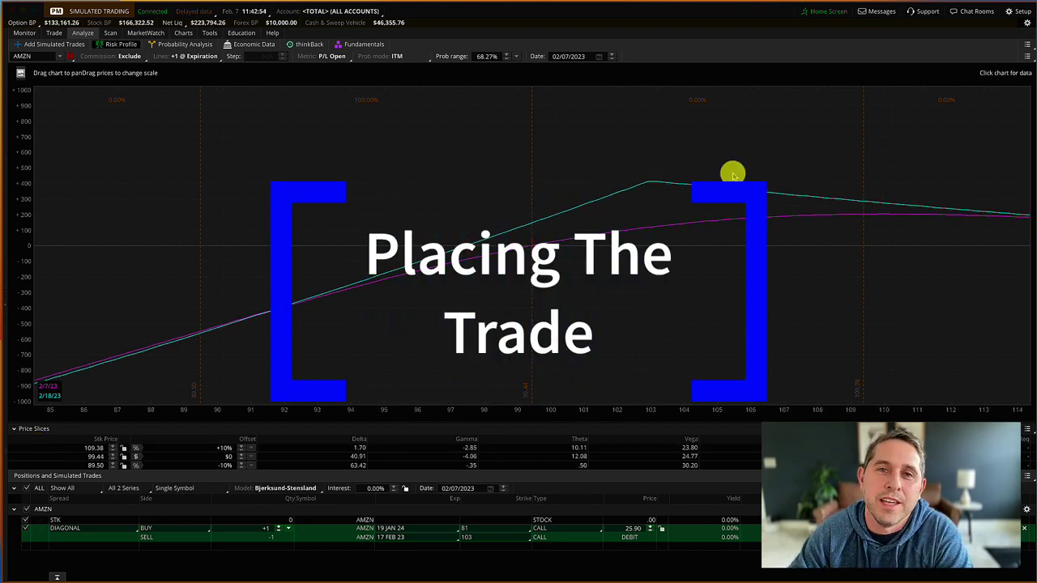
Confirm and send the AMZN diagonal order, filling at a 25.75 debit
{"action": "left_click", "coordinate": [1026, 530]}
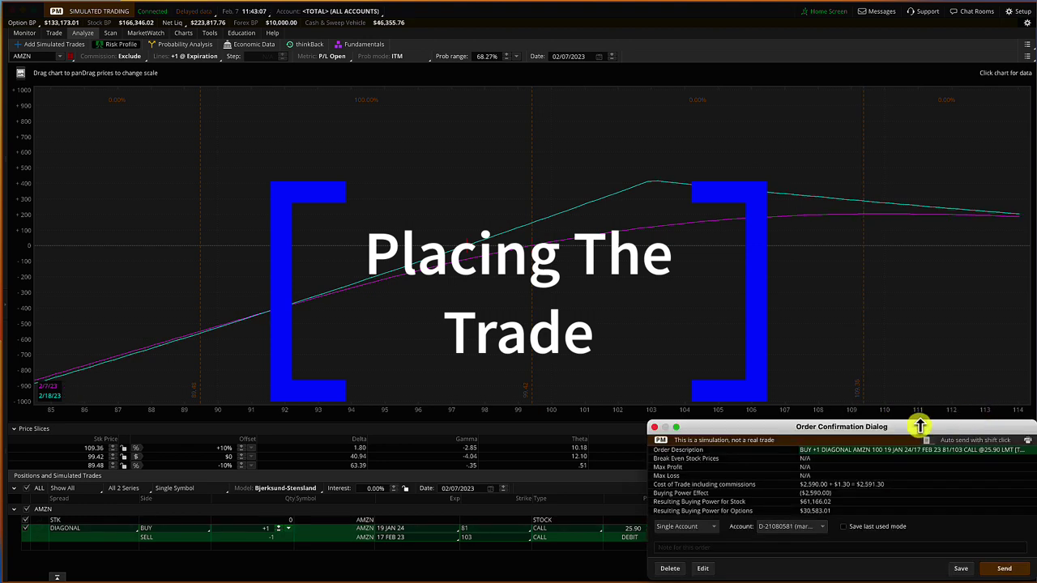
{"action": "left_click_drag", "start_coordinate": [916, 427], "coordinate": [576, 254]}
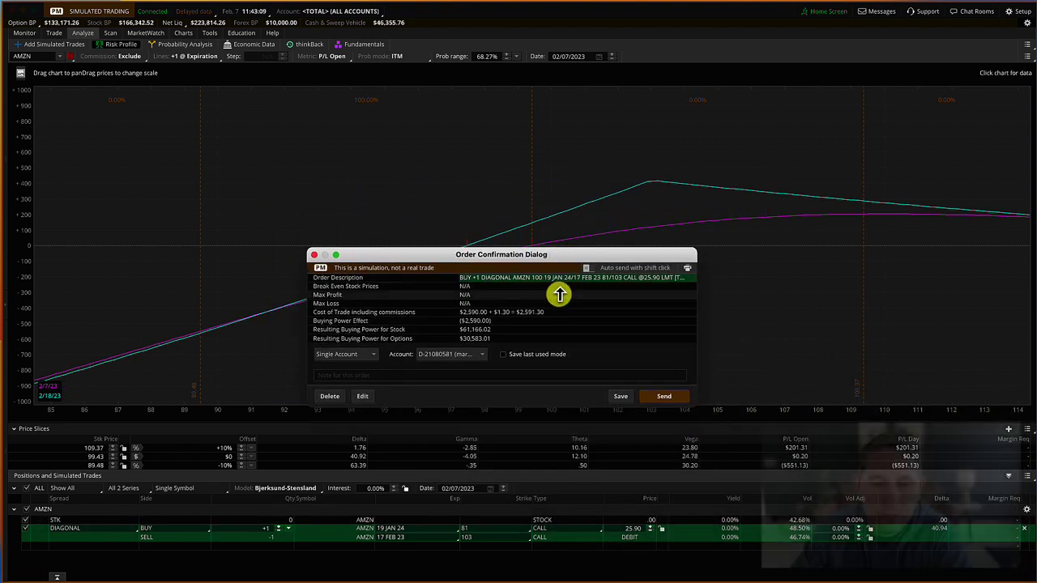
{"action": "left_click", "coordinate": [660, 396]}
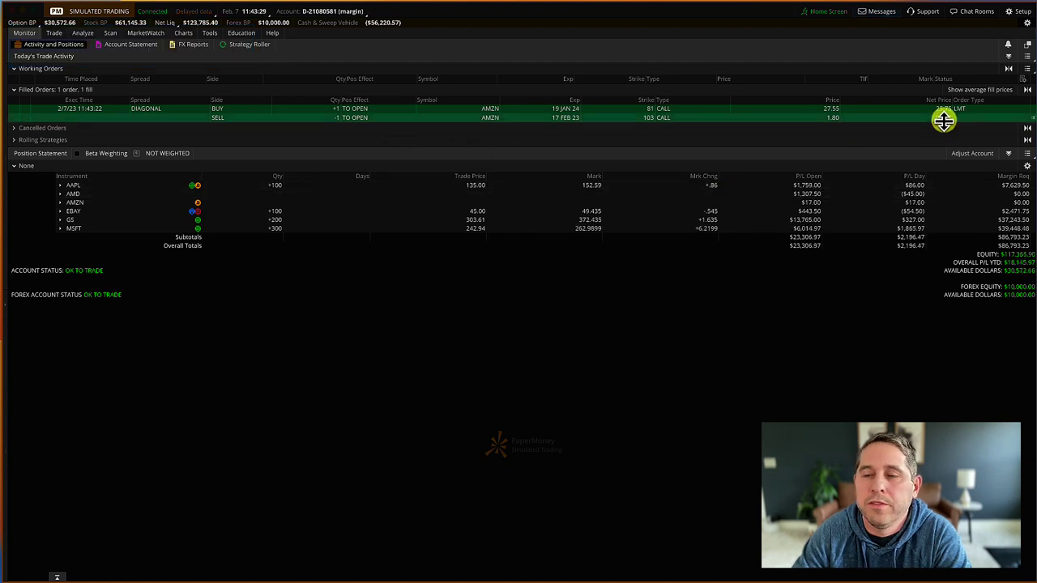
Chart the filled AMZN diagonal in Analyze > Risk Profile
{"action": "left_click", "coordinate": [85, 34]}
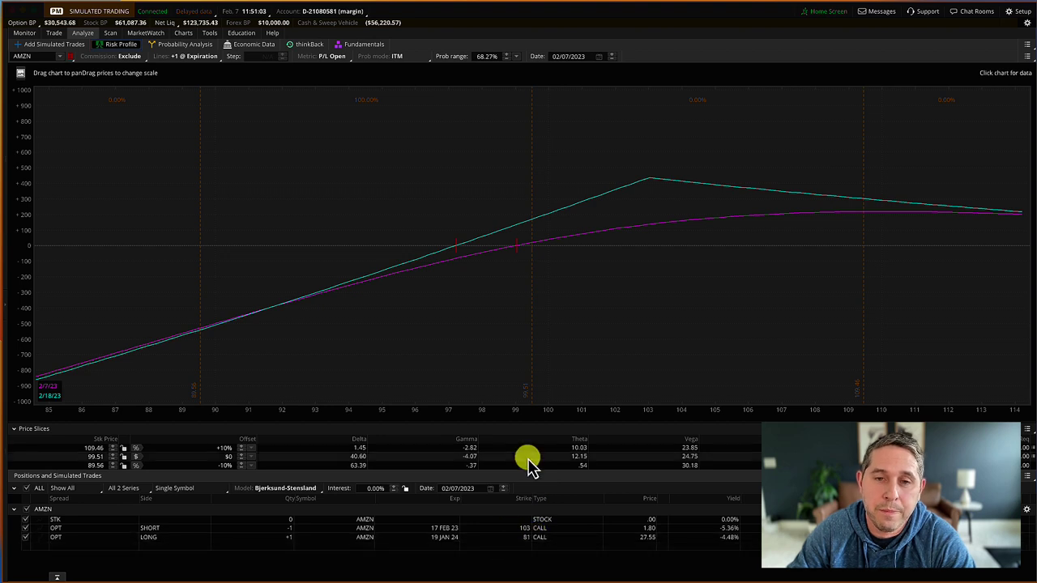
{"action": "left_click", "coordinate": [491, 489]}
{"action": "left_click", "coordinate": [500, 555]}
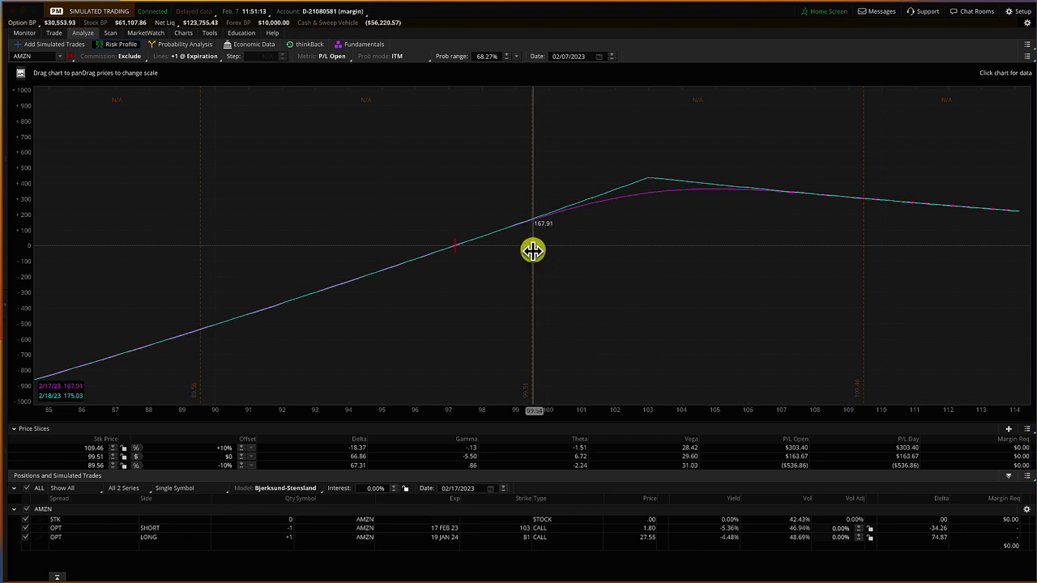
{"action": "left_click", "coordinate": [532, 251]}
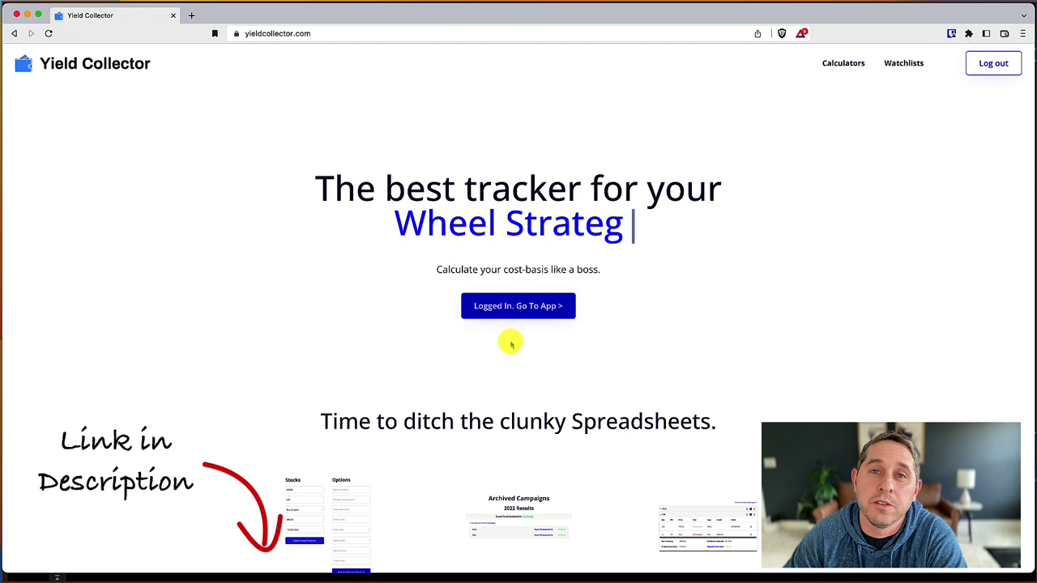
Enter AMZN, 1 contract, 1/19/2024 expiration and 81 strike in the Options form
{"action": "left_click", "coordinate": [519, 305]}
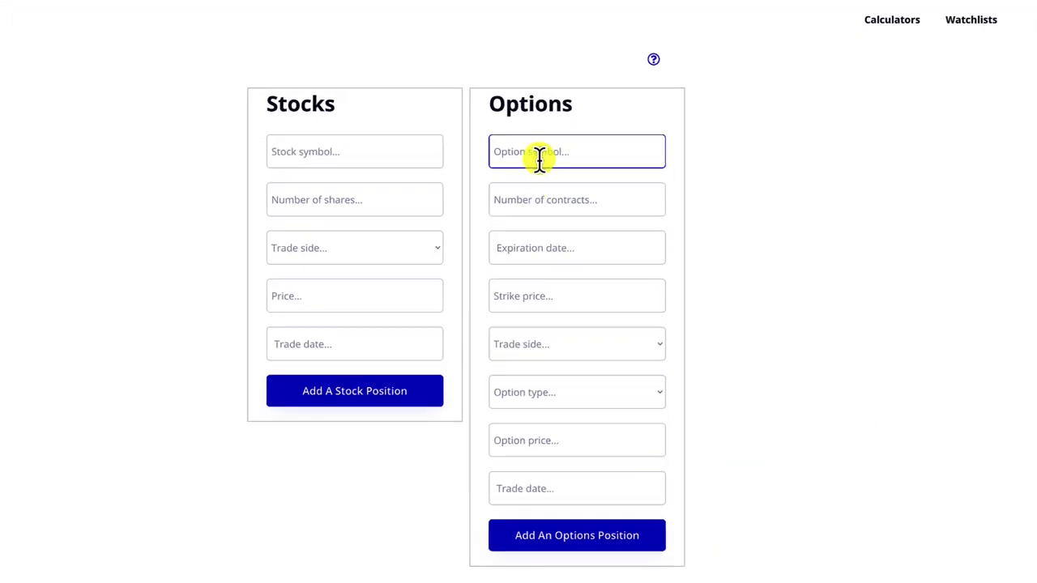
{"action": "type", "text": "amzn"}
{"action": "left_click", "coordinate": [548, 199]}
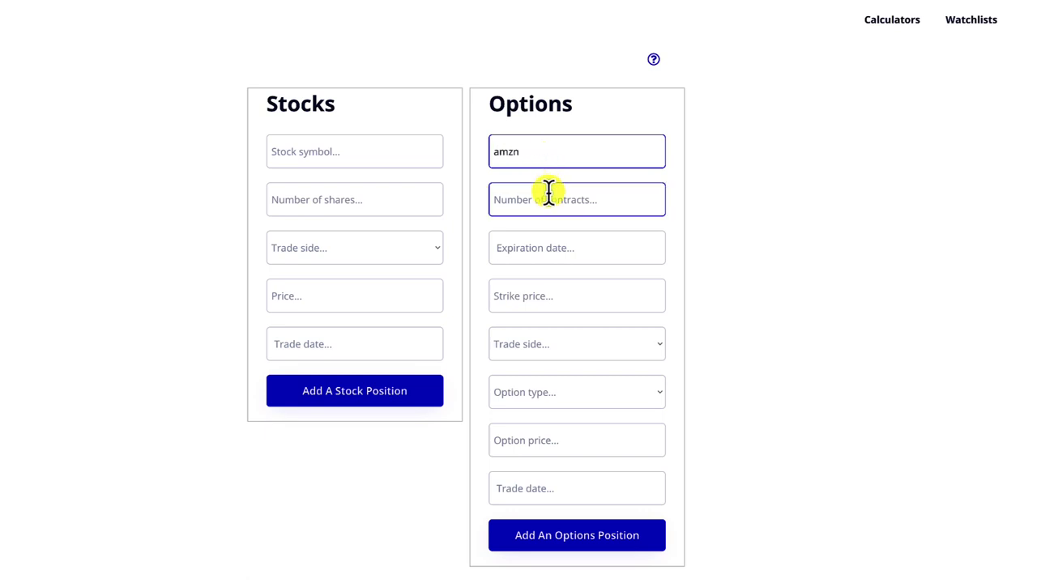
{"action": "type", "text": "1"}
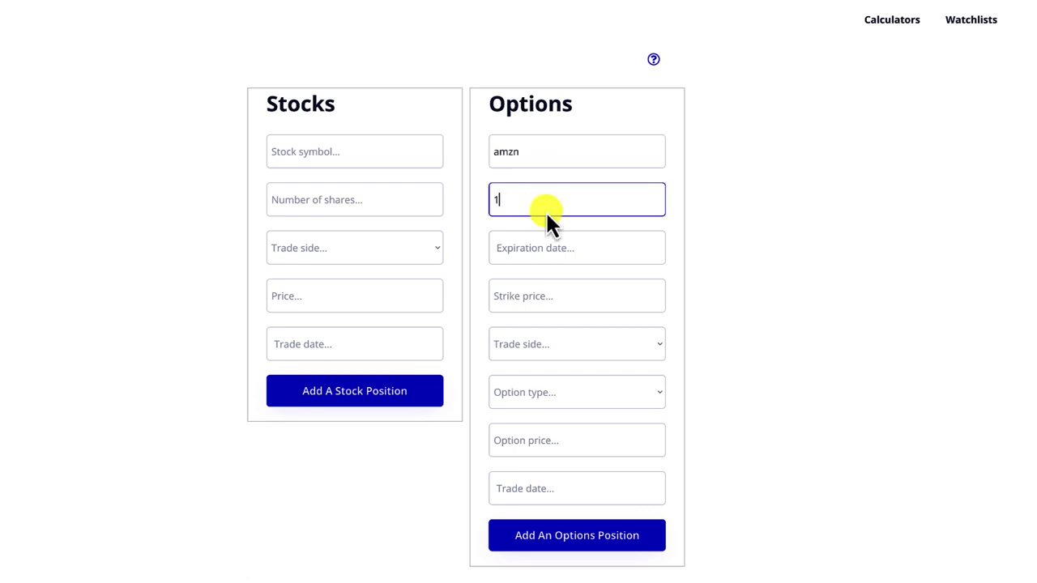
{"action": "left_click", "coordinate": [549, 250]}
{"action": "left_click", "coordinate": [678, 283]}
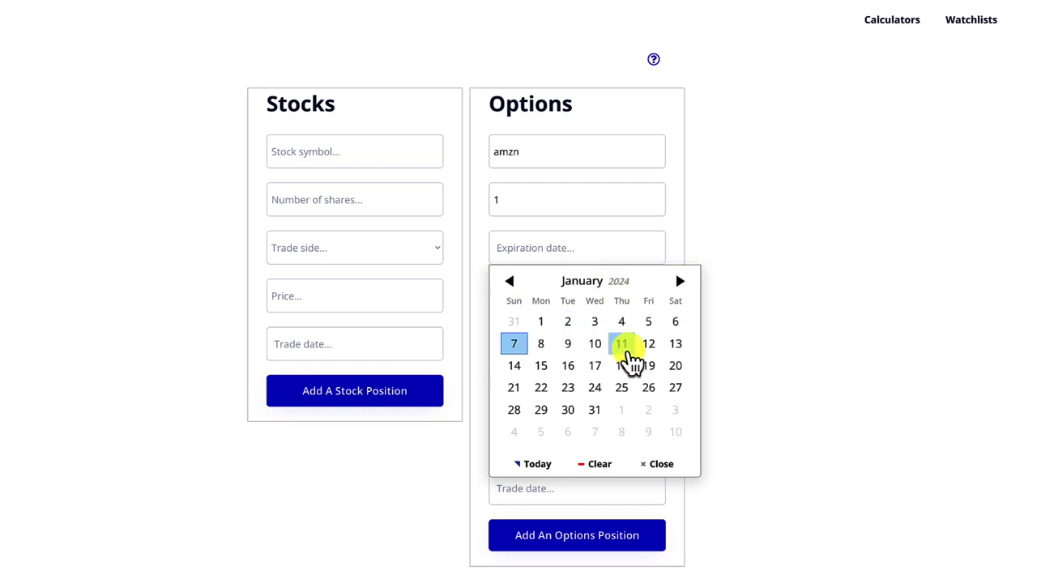
{"action": "left_click", "coordinate": [648, 365]}
{"action": "left_click", "coordinate": [557, 292]}
{"action": "type", "text": "0.0"}
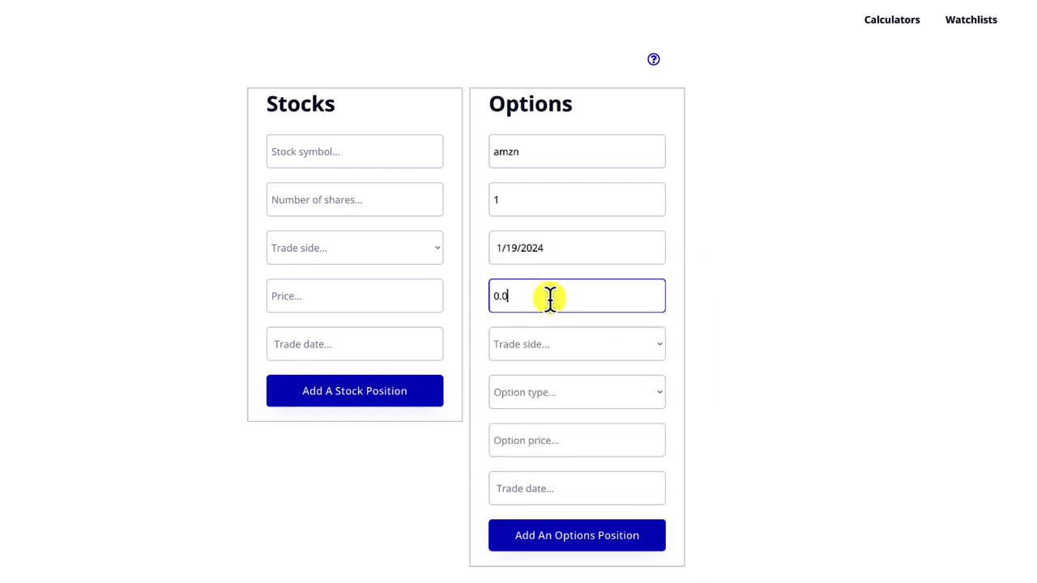
{"action": "type", "text": "81"}
Set price 27.55, Buy to open, Call, and trade date today (2/07/2023)
{"action": "left_click", "coordinate": [522, 450]}
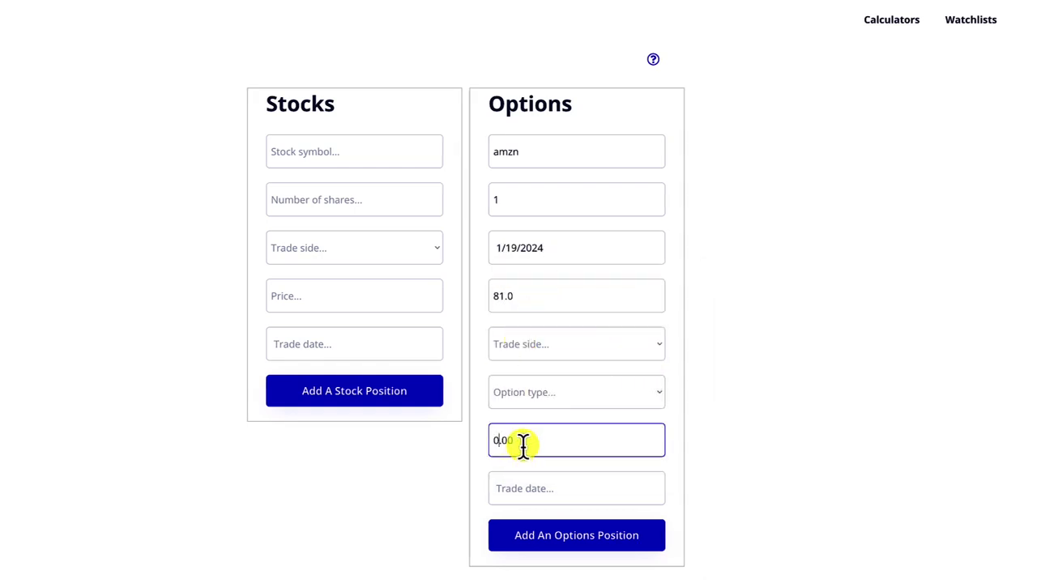
{"action": "type", "text": "27.55"}
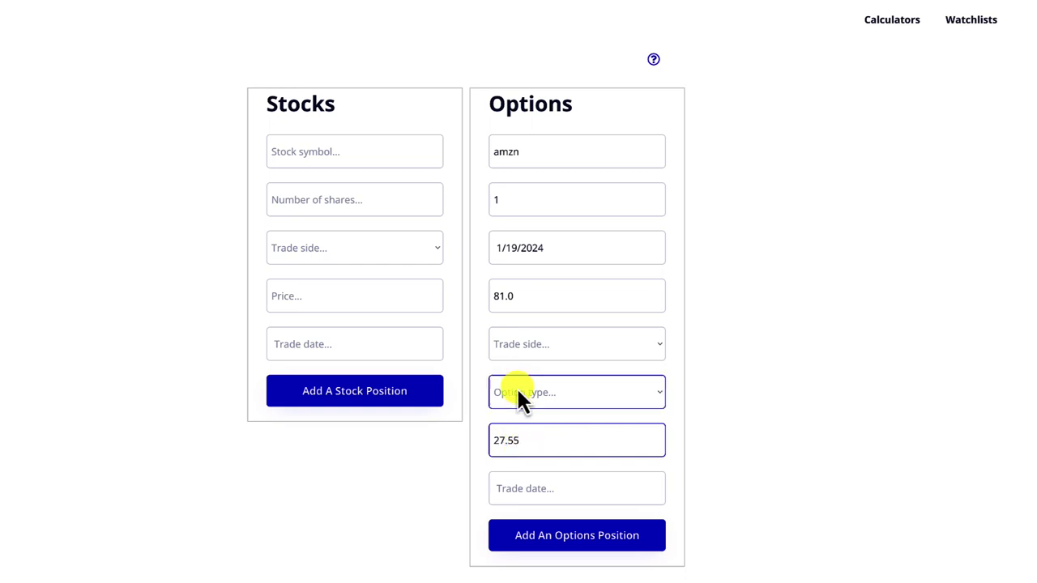
{"action": "left_click", "coordinate": [525, 344]}
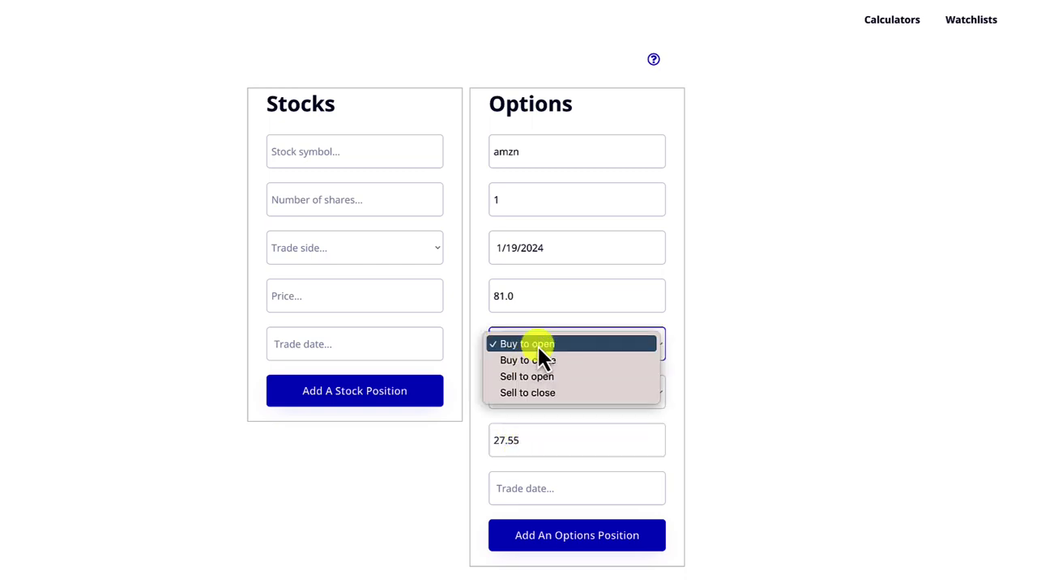
{"action": "left_click", "coordinate": [537, 345]}
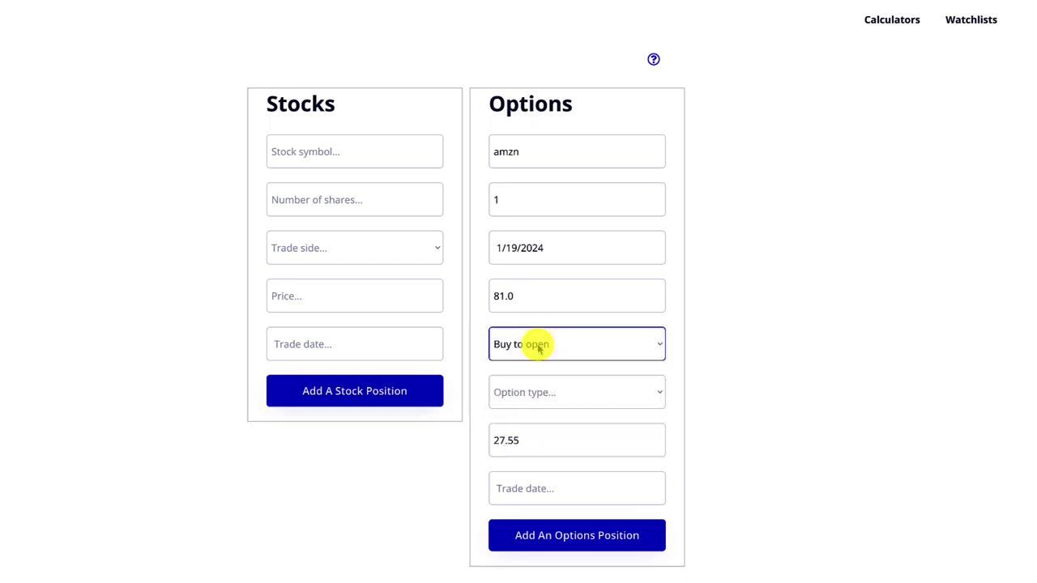
{"action": "left_click", "coordinate": [538, 388]}
{"action": "left_click", "coordinate": [539, 390]}
{"action": "left_click", "coordinate": [531, 496]}
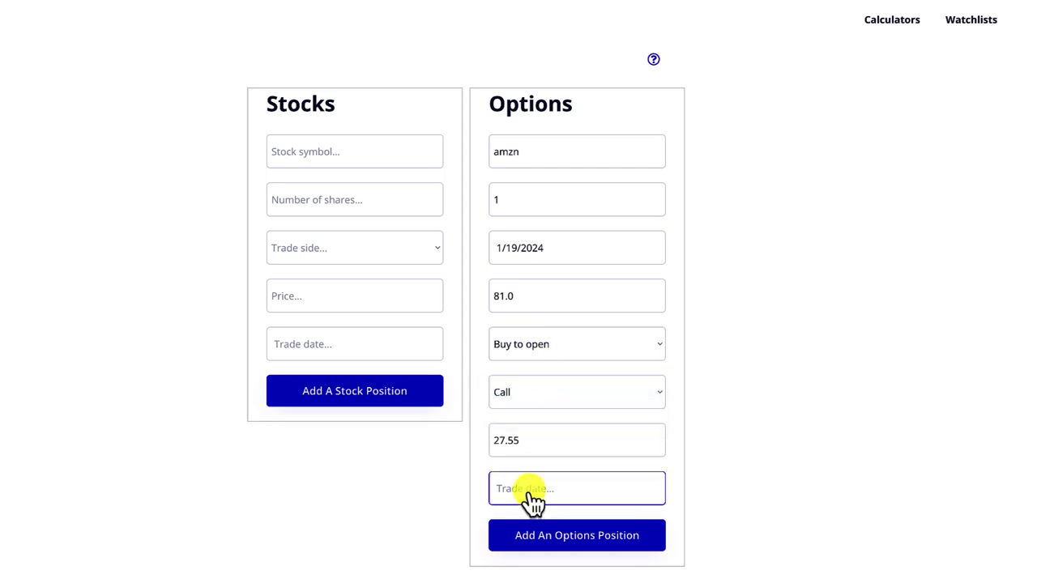
{"action": "left_click", "coordinate": [528, 460]}
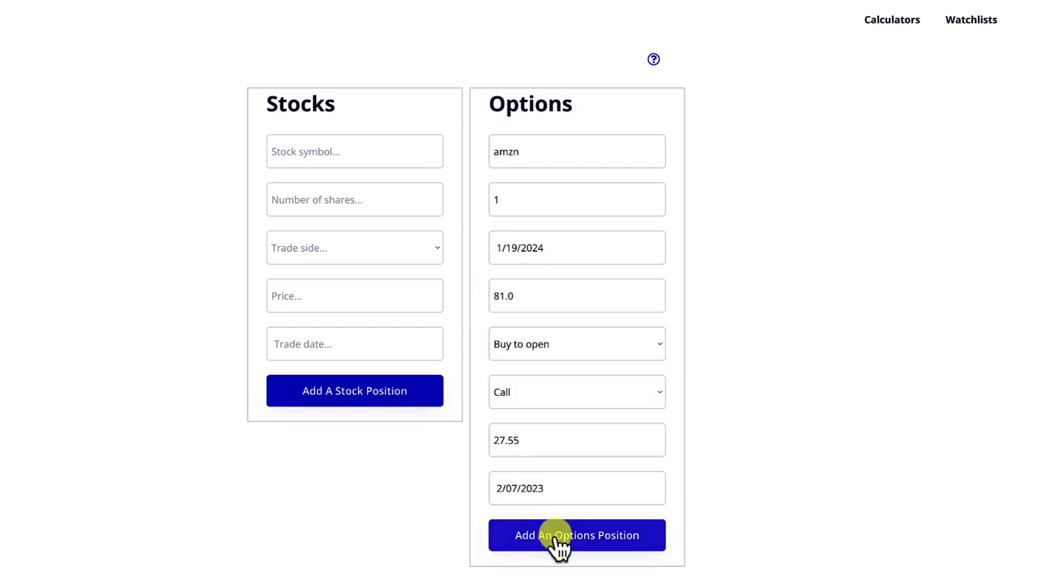
Add the long call and expand the AMZN entry to see the $2,755 debit
{"action": "left_click", "coordinate": [556, 547]}
{"action": "scroll", "coordinate": [555, 534], "scroll_direction": "down", "scroll_amount": 7}
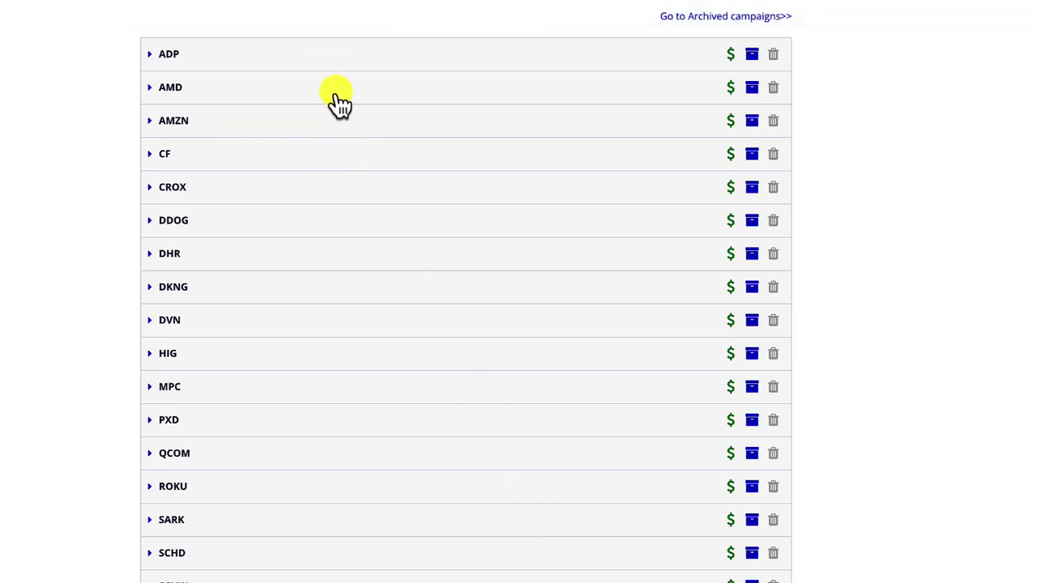
{"action": "scroll", "coordinate": [351, 522], "scroll_direction": "down", "scroll_amount": 1}
{"action": "scroll", "coordinate": [353, 521], "scroll_direction": "up", "scroll_amount": 2}
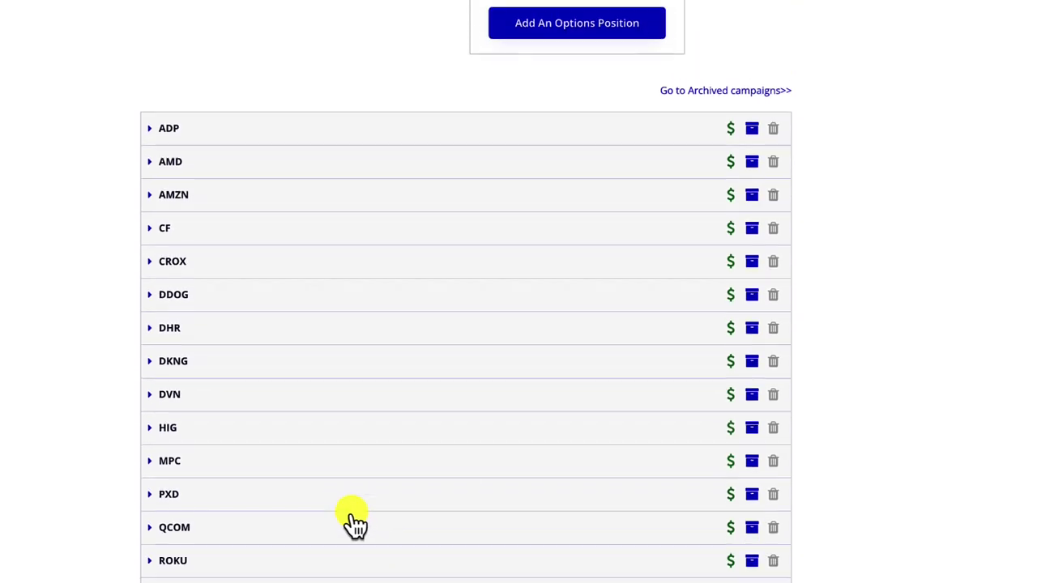
{"action": "left_click", "coordinate": [292, 212]}
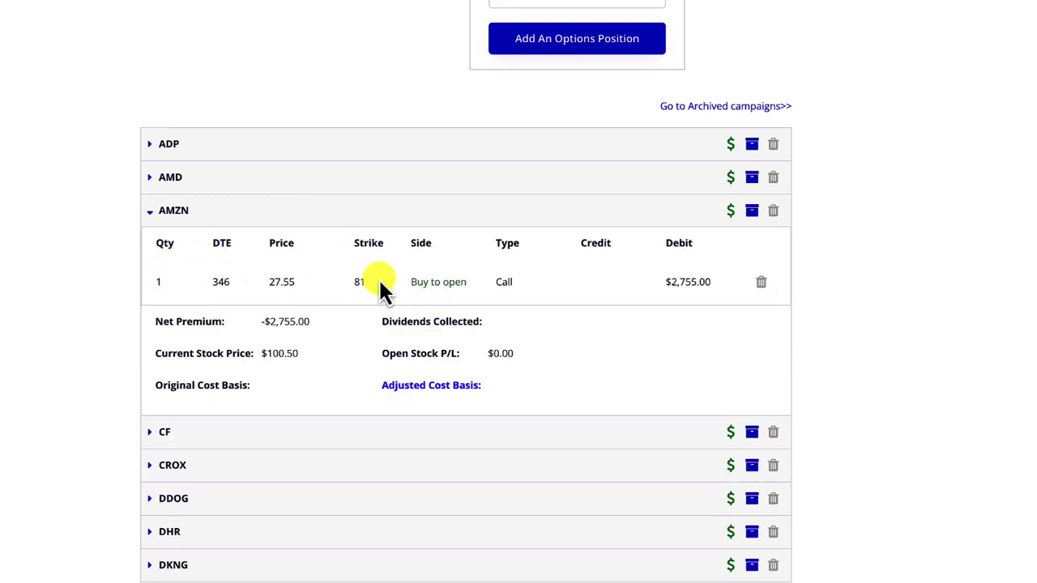
{"action": "scroll", "coordinate": [378, 278], "scroll_direction": "up", "scroll_amount": 5}
Enter AMZN, 1 contract and a 2/17/2023 expiration in the Options form
{"action": "left_click", "coordinate": [519, 154]}
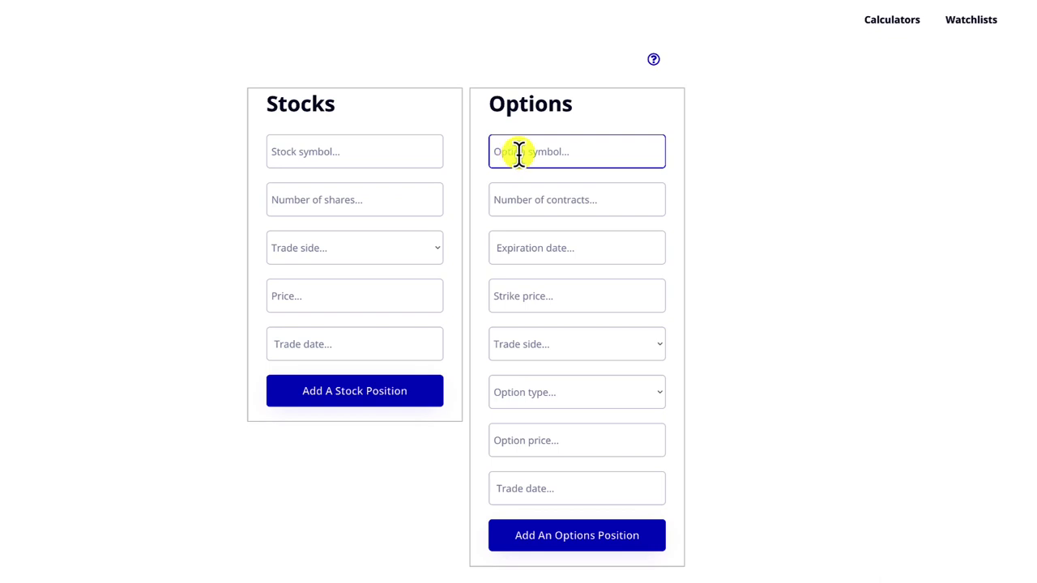
{"action": "type", "text": "amzn"}
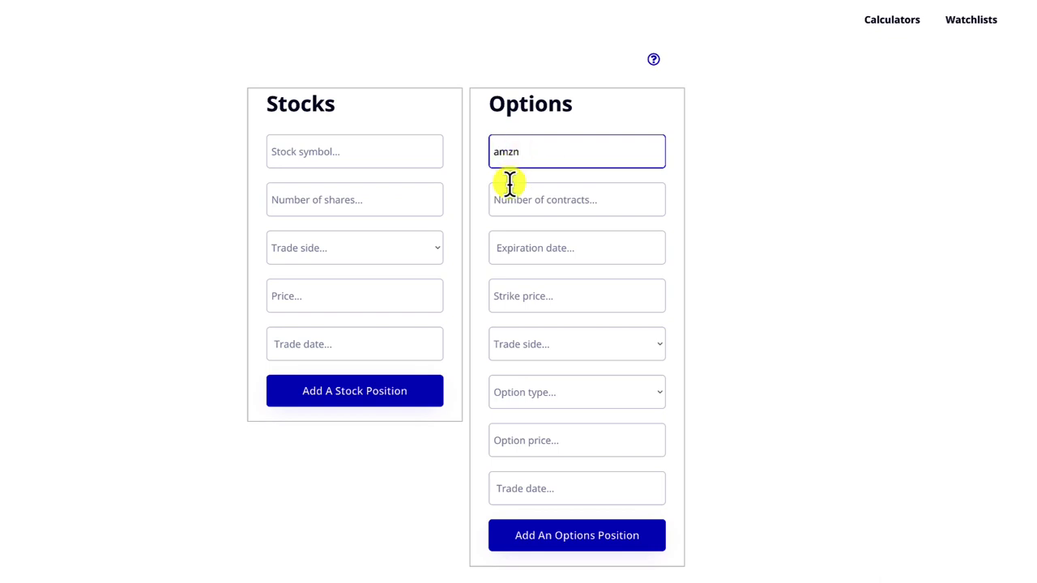
{"action": "left_click", "coordinate": [513, 203]}
{"action": "type", "text": "1"}
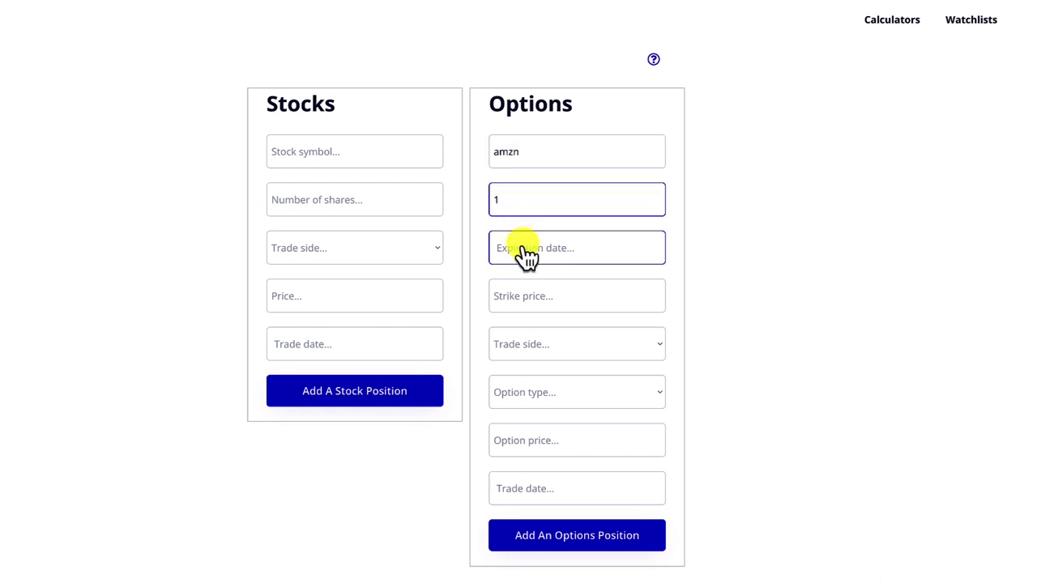
{"action": "left_click", "coordinate": [522, 248]}
{"action": "left_click", "coordinate": [510, 281]}
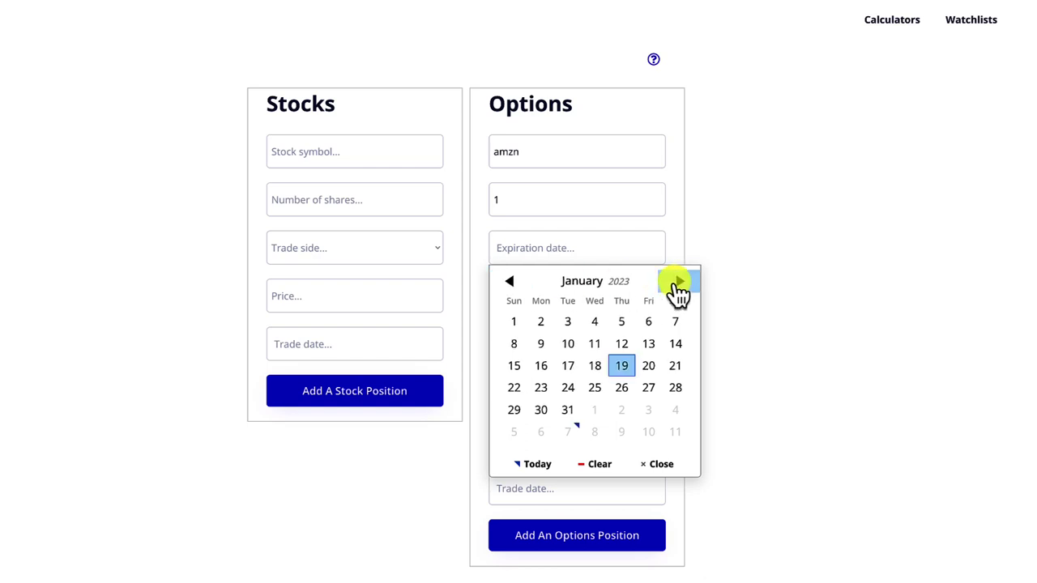
{"action": "left_click", "coordinate": [679, 281]}
{"action": "left_click", "coordinate": [649, 366]}
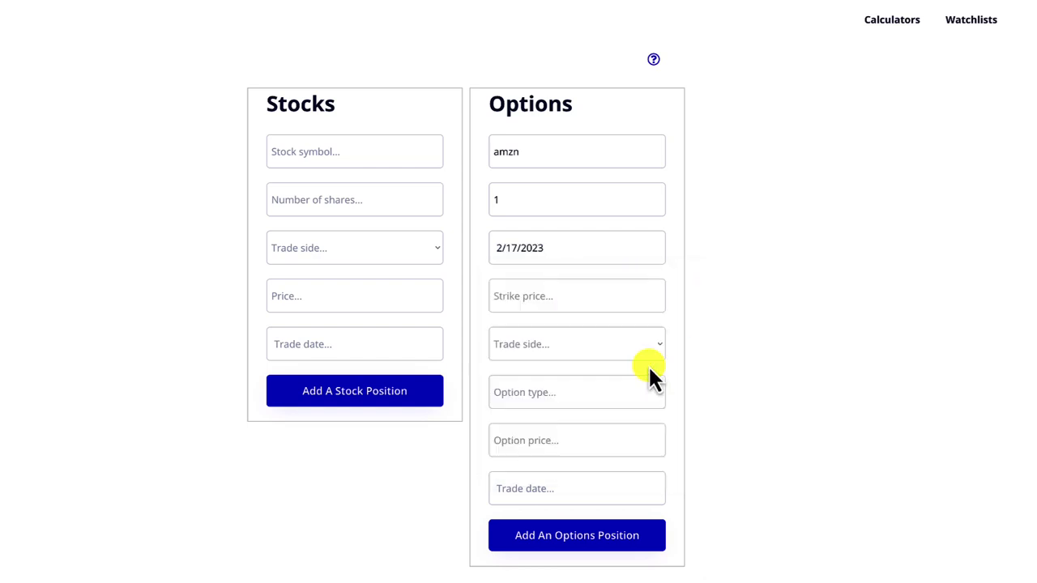
Set price 1.80, strike 103, Sell to open, Call, and trade date 2/07/2023
{"action": "left_click", "coordinate": [523, 439]}
{"action": "type", "text": "0"}
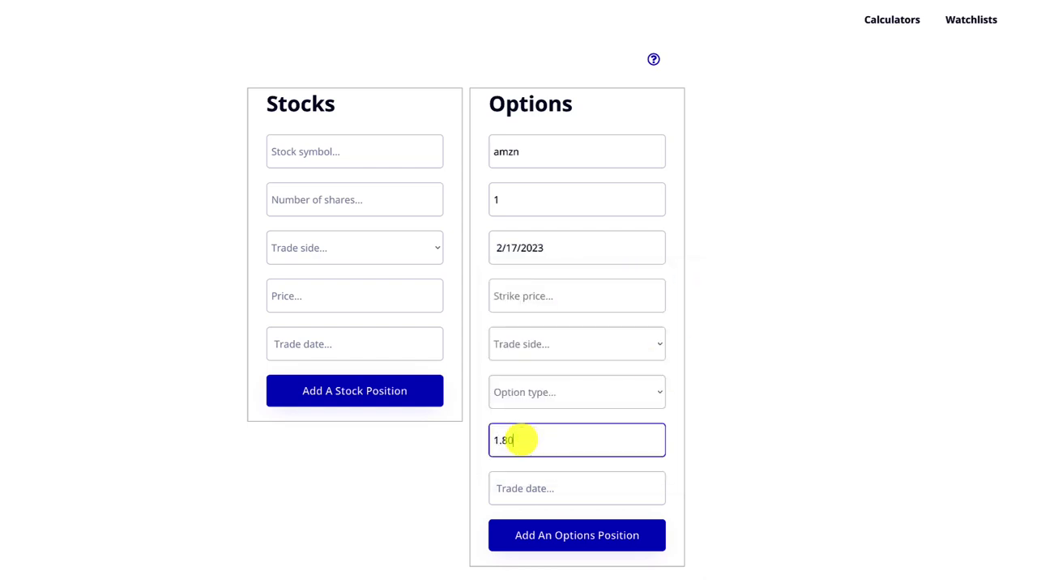
{"action": "left_click", "coordinate": [518, 297]}
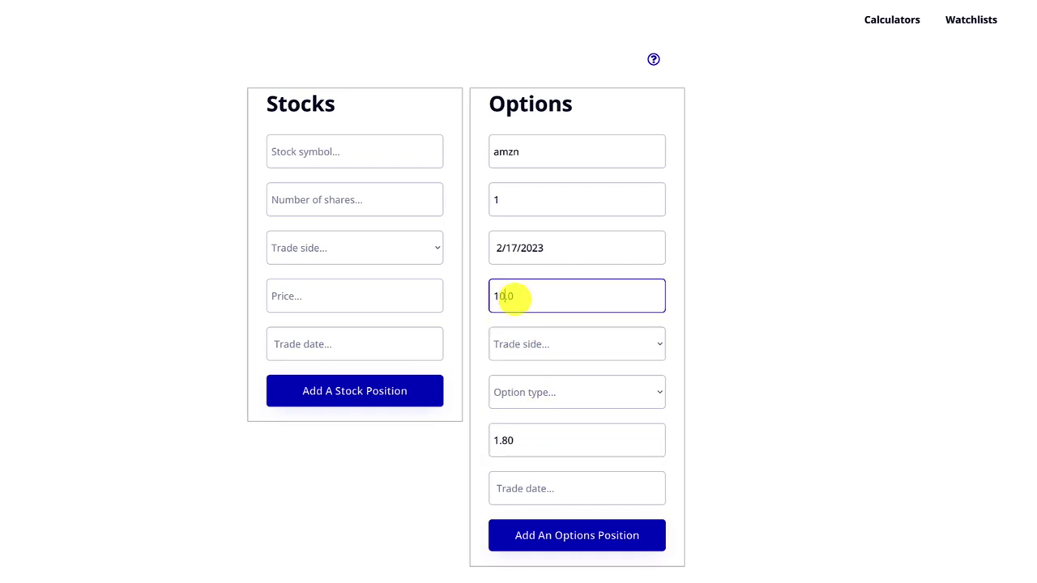
{"action": "left_click", "coordinate": [525, 338]}
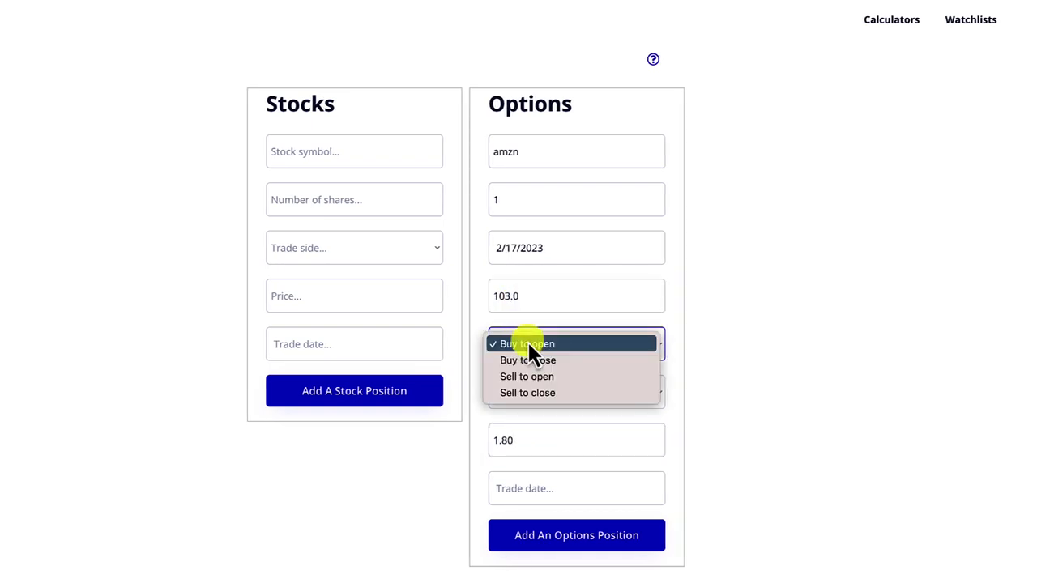
{"action": "left_click", "coordinate": [531, 375]}
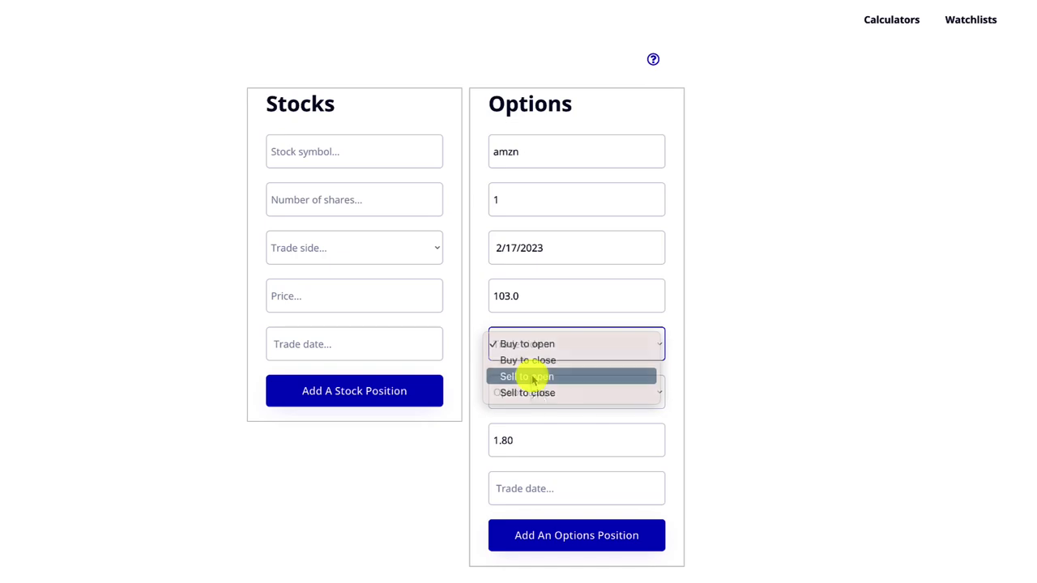
{"action": "left_click", "coordinate": [535, 389]}
{"action": "left_click", "coordinate": [540, 394]}
{"action": "left_click", "coordinate": [531, 496]}
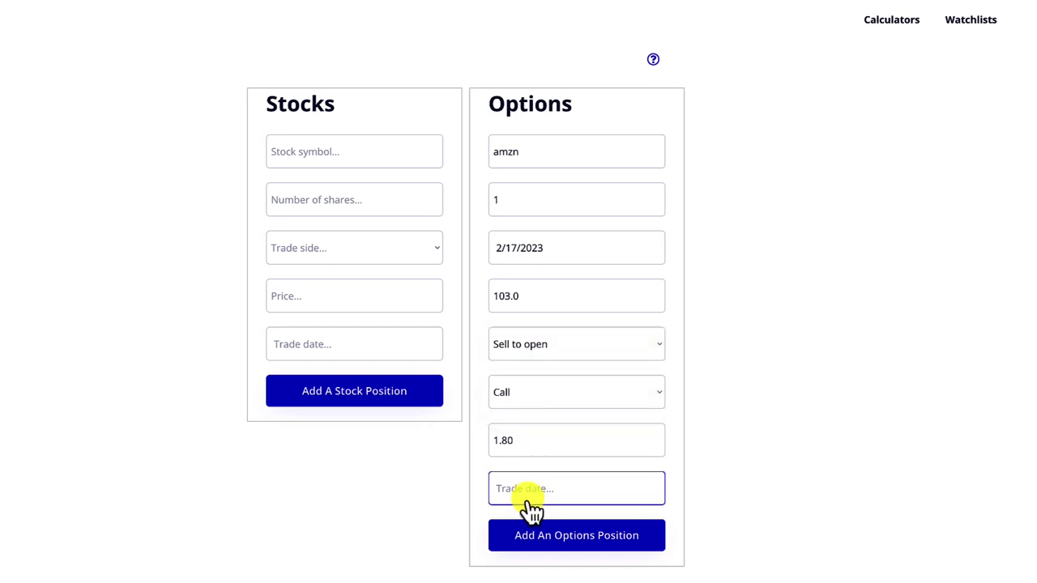
{"action": "left_click", "coordinate": [536, 457]}
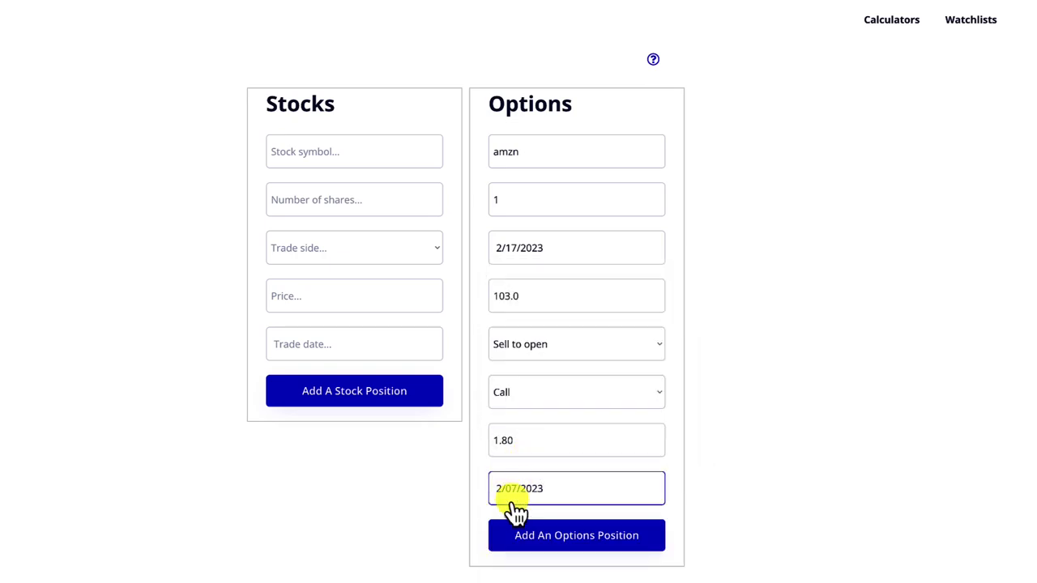
Add the sold 103 call, giving a $180 credit and −$2,575 net premium for AMZN
{"action": "left_click", "coordinate": [562, 541]}
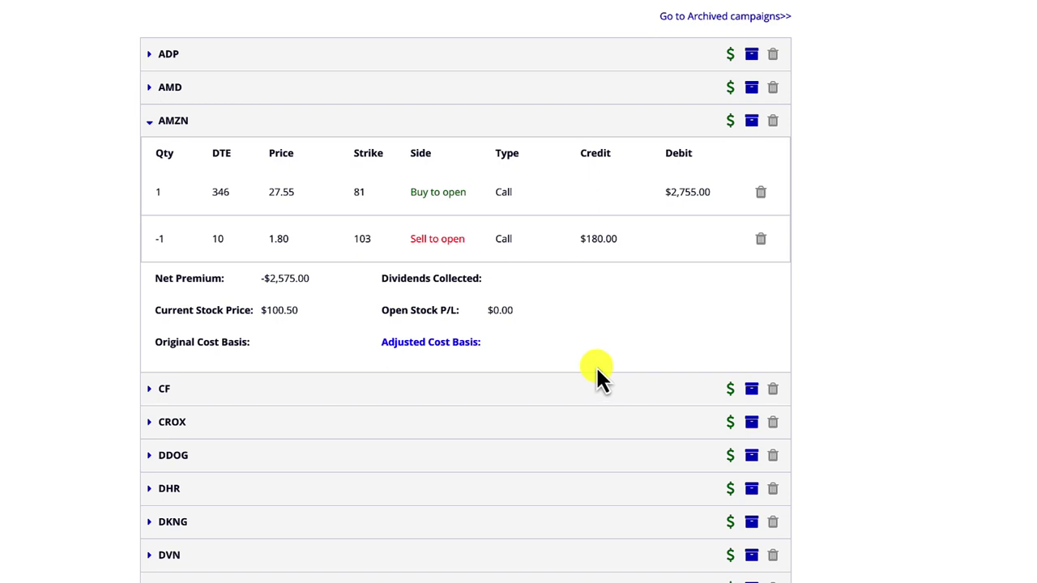
{"action": "scroll", "coordinate": [308, 292], "scroll_direction": "up", "scroll_amount": 1}
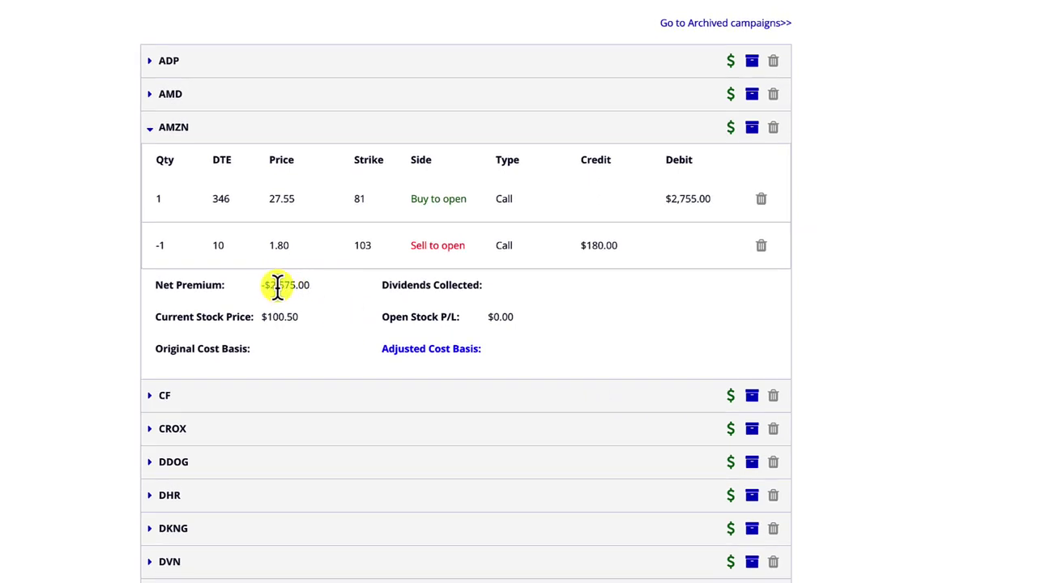